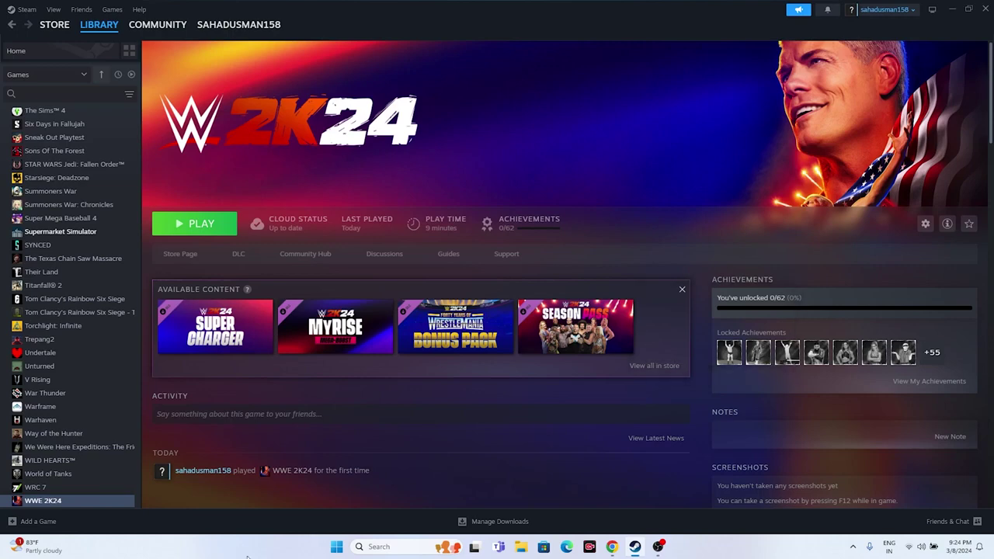
# View the Restart choice among the Windows power options and close them without restarting.
pyautogui.click(335, 548)
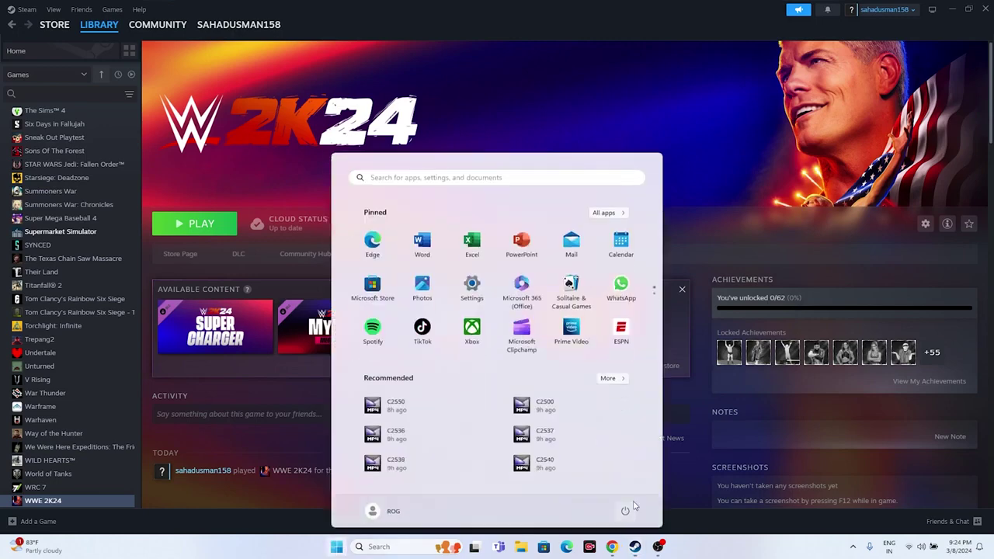
pyautogui.click(625, 511)
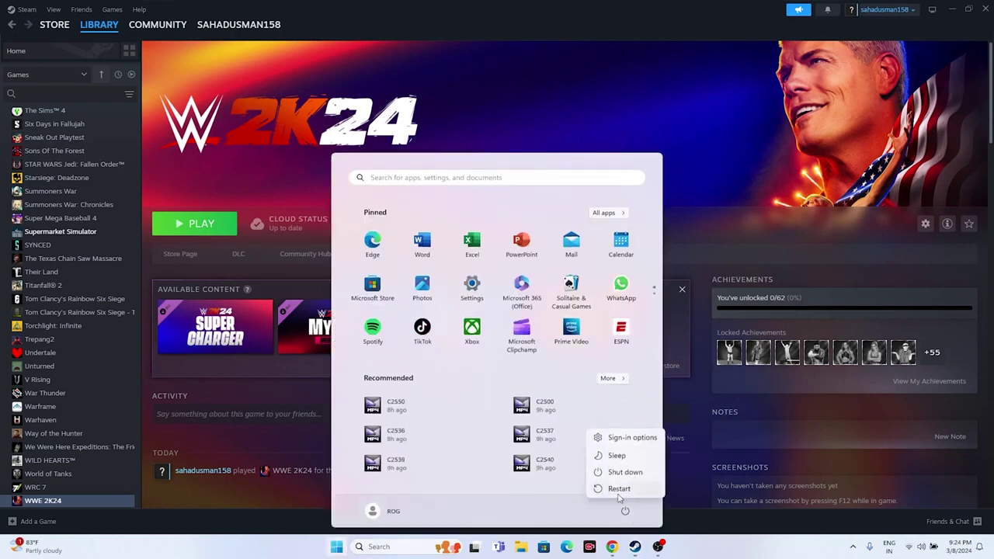
pyautogui.click(625, 512)
pyautogui.click(704, 555)
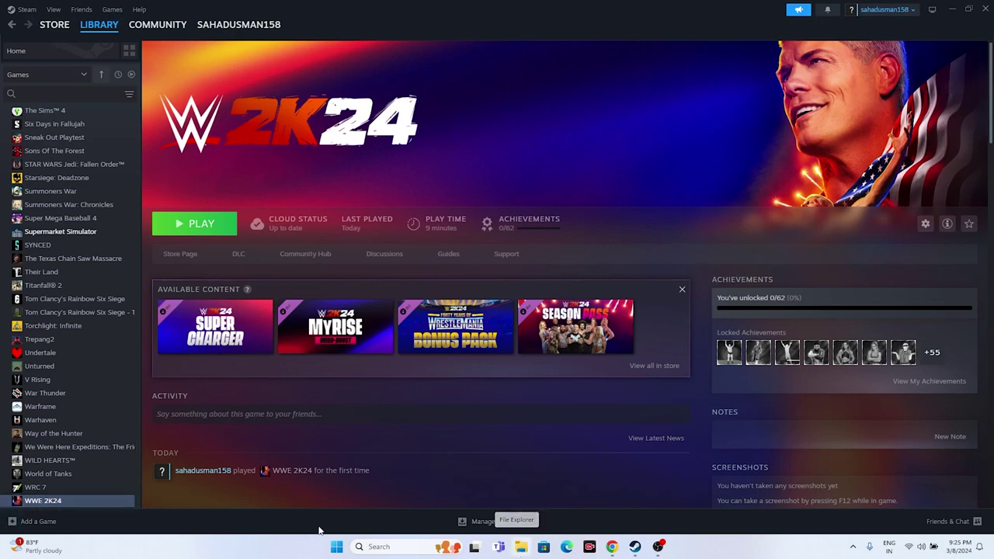
# Open the installation folder of WWE 2K24 from its Installed Files properties in the Steam library.
pyautogui.rightClick(69, 503)
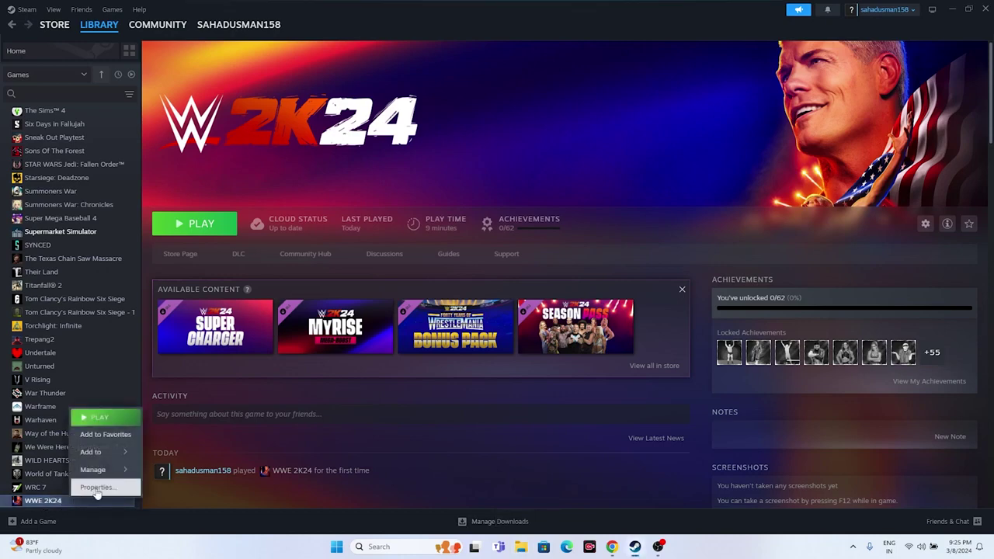
pyautogui.click(87, 487)
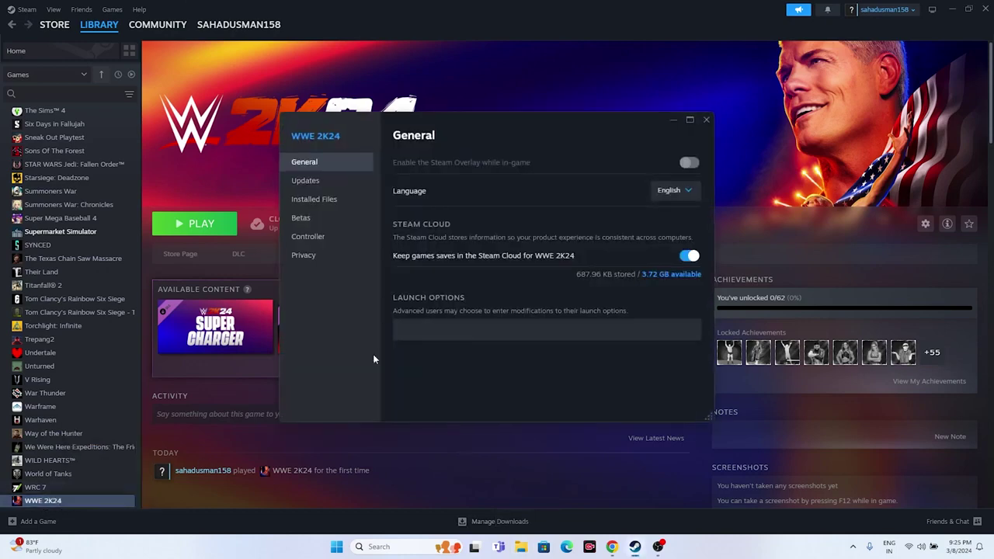
pyautogui.click(319, 199)
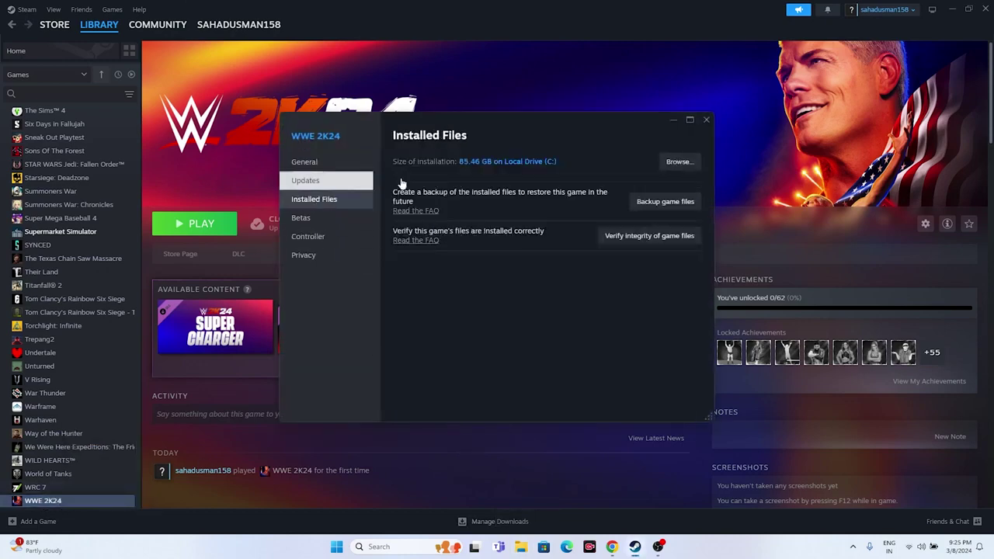
pyautogui.click(679, 163)
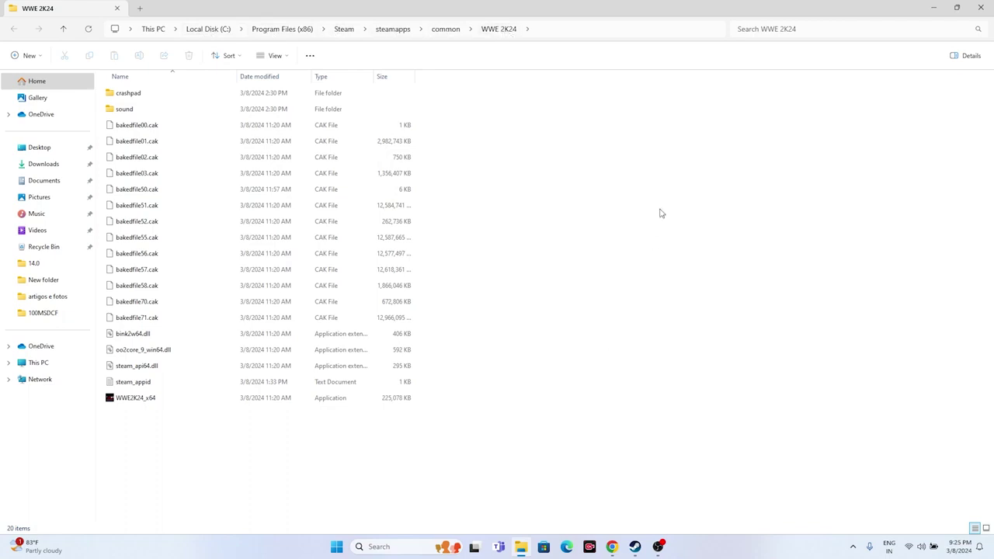
# Clear the desktop by closing the game's folder and properties windows, minimizing Steam and dismissing the OBS Studio update notice.
pyautogui.click(980, 7)
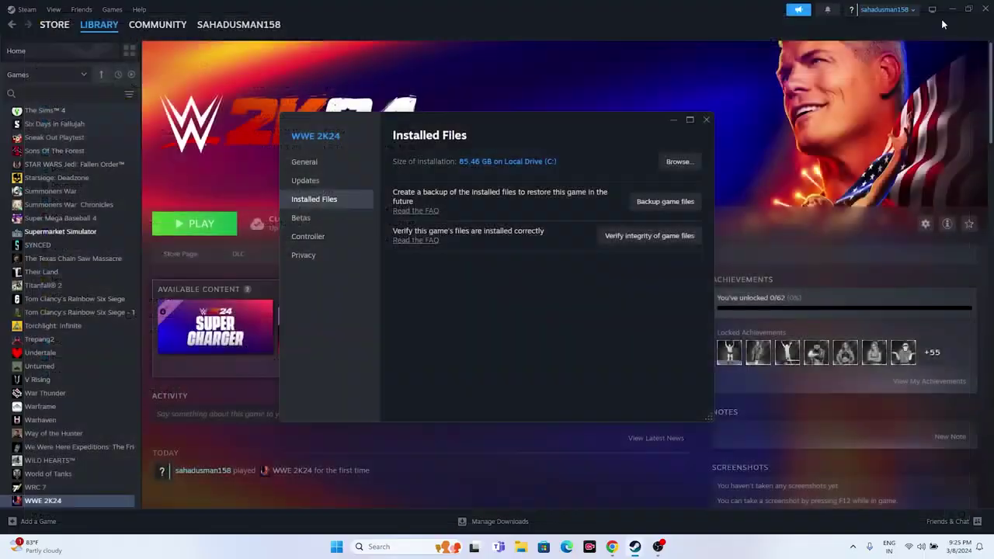
pyautogui.click(706, 120)
pyautogui.click(952, 8)
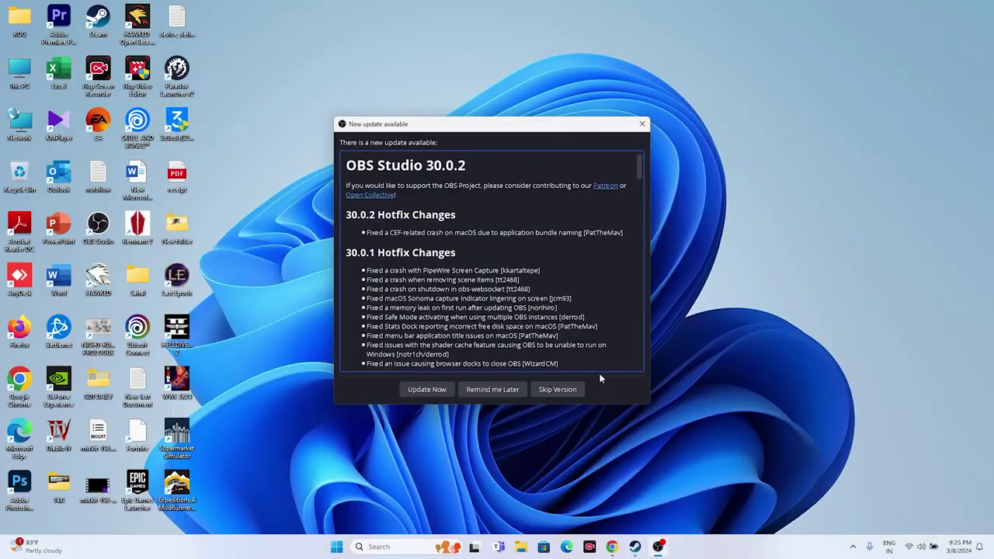
pyautogui.click(645, 125)
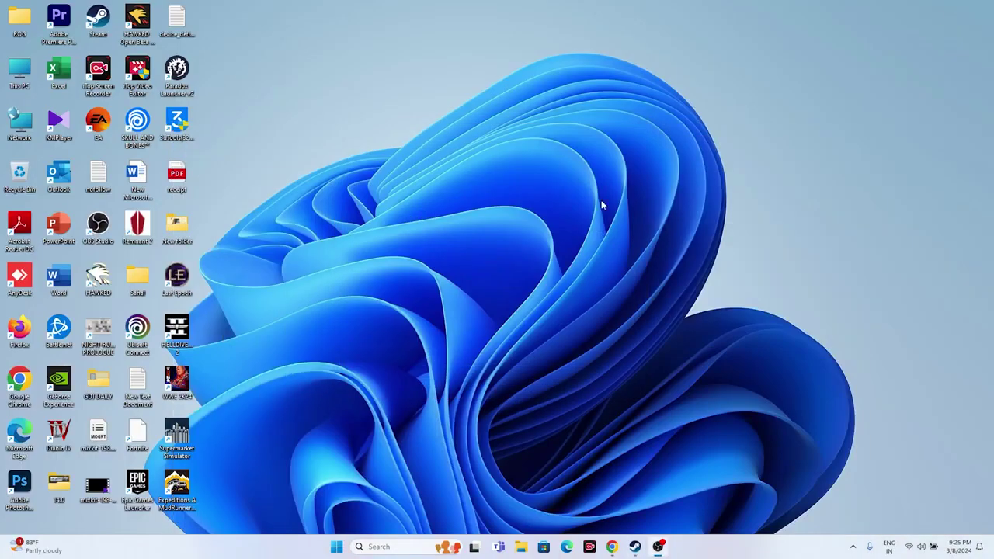
# In File Explorer, go to the WWE 2K24 folder under C:, Program Files (x86), Steam, steamapps, common.
pyautogui.click(520, 547)
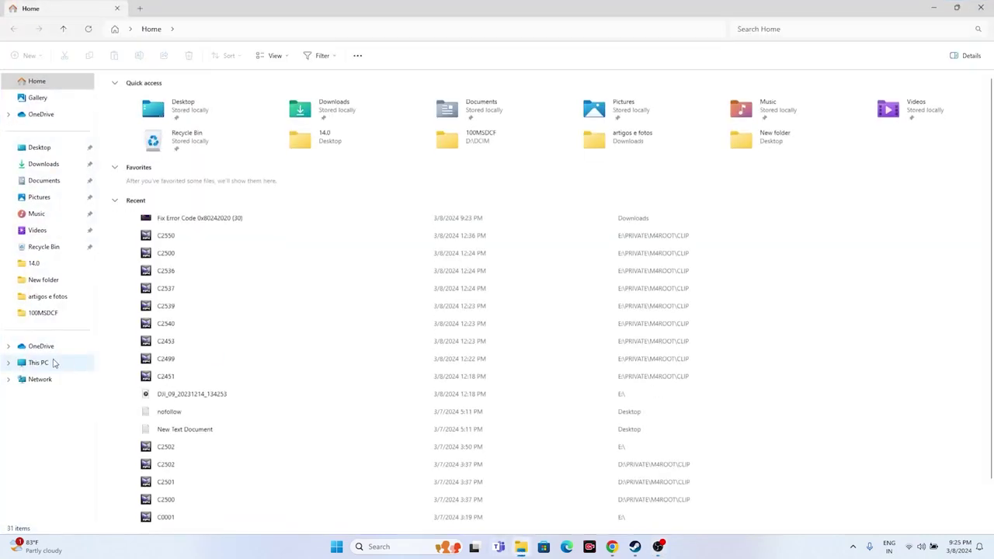
pyautogui.click(53, 362)
pyautogui.doubleClick(155, 101)
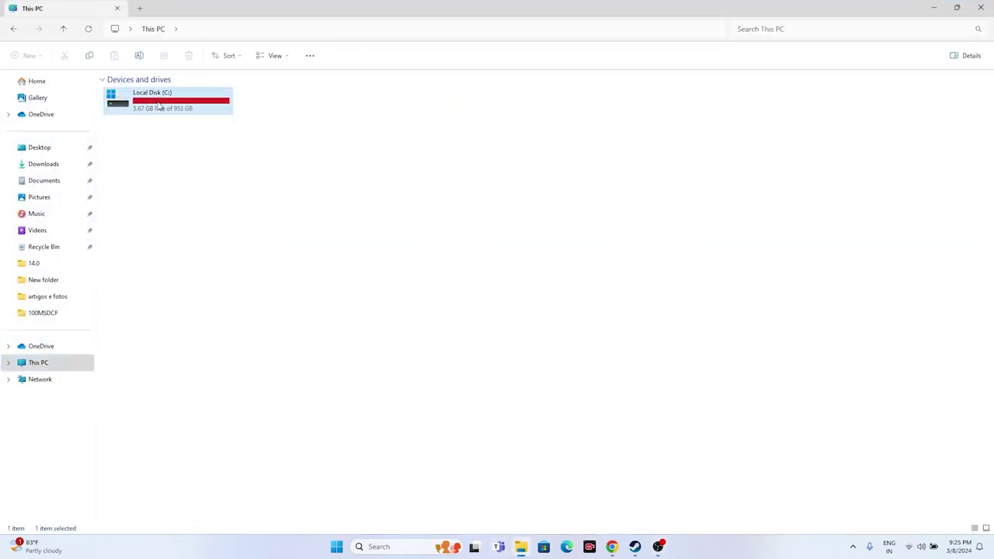
pyautogui.click(141, 192)
pyautogui.doubleClick(140, 191)
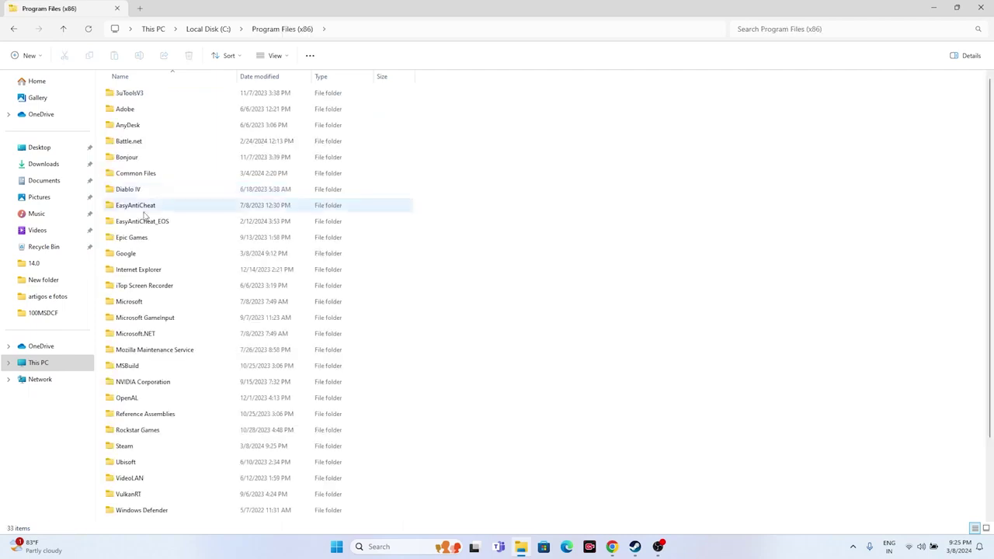
pyautogui.doubleClick(129, 447)
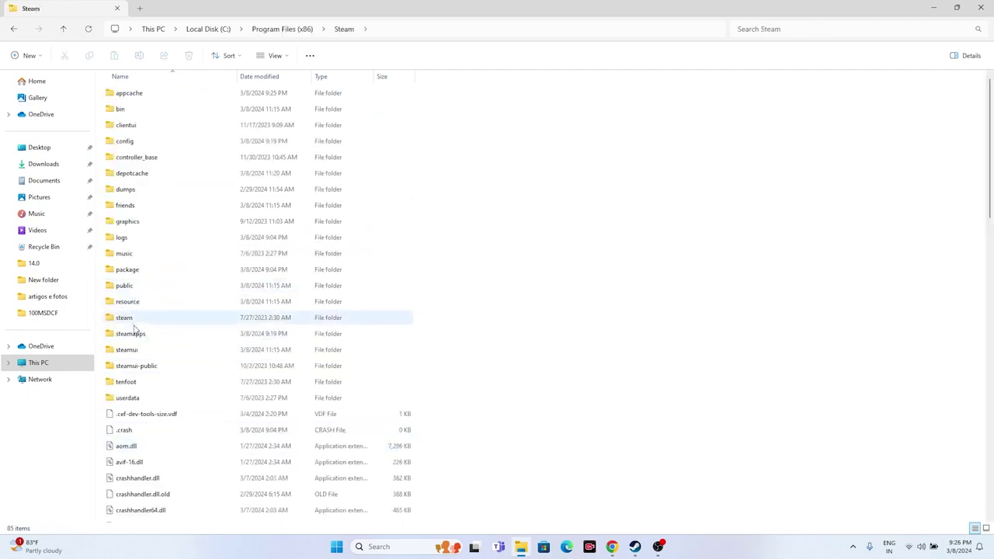
pyautogui.doubleClick(132, 334)
pyautogui.doubleClick(130, 96)
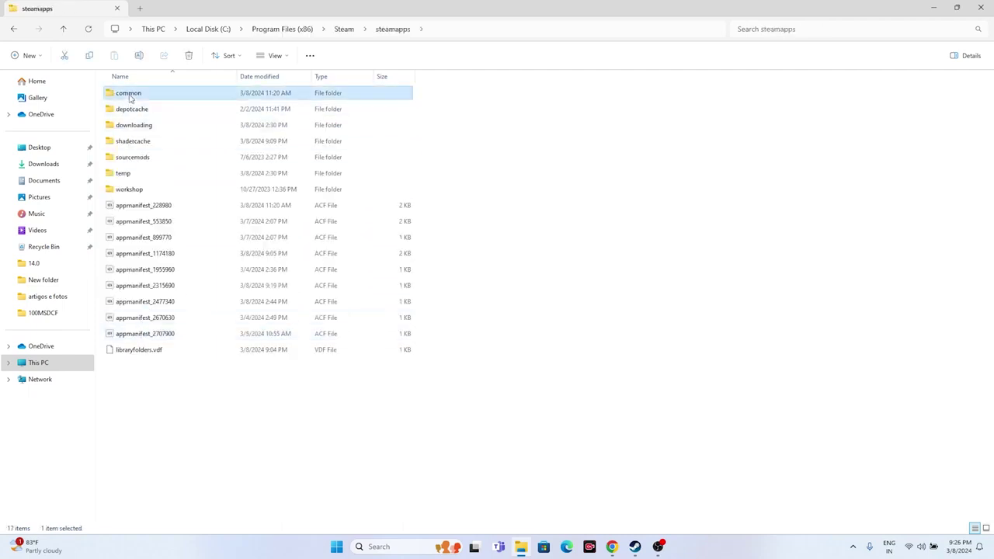
pyautogui.scroll(-2, 175, 295)
pyautogui.scroll(-8, 173, 294)
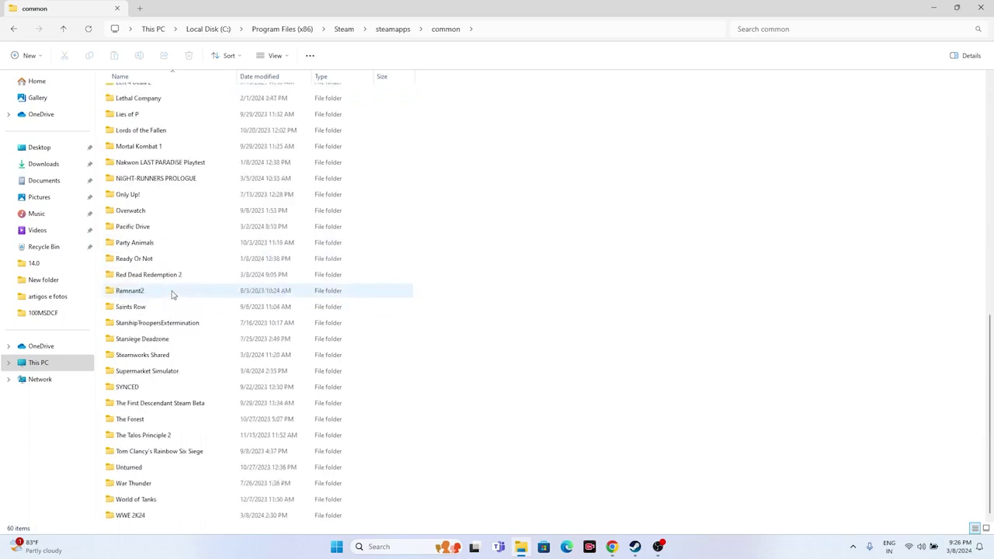
pyautogui.doubleClick(130, 515)
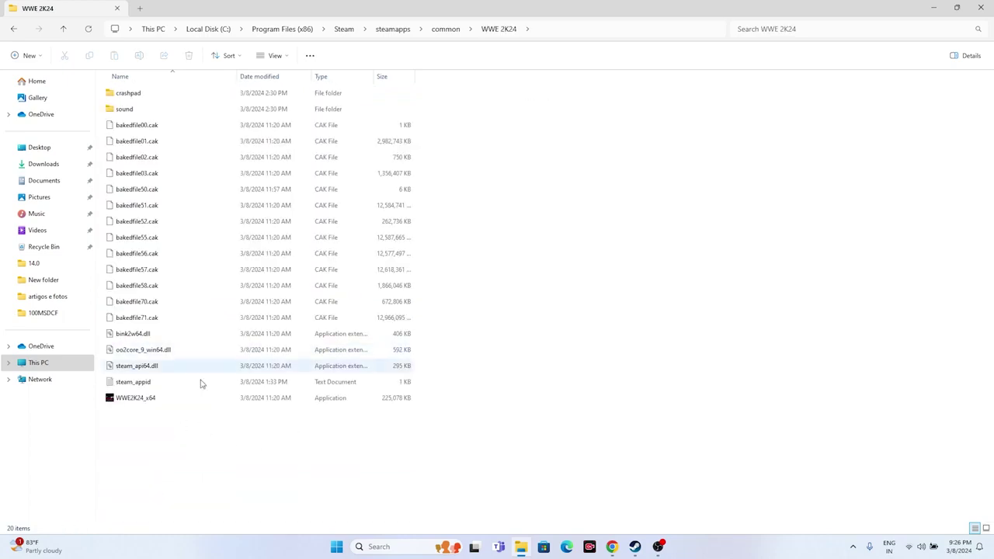
# Open the compatibility settings in the properties of the WWE2K24_x64 application.
pyautogui.click(147, 400)
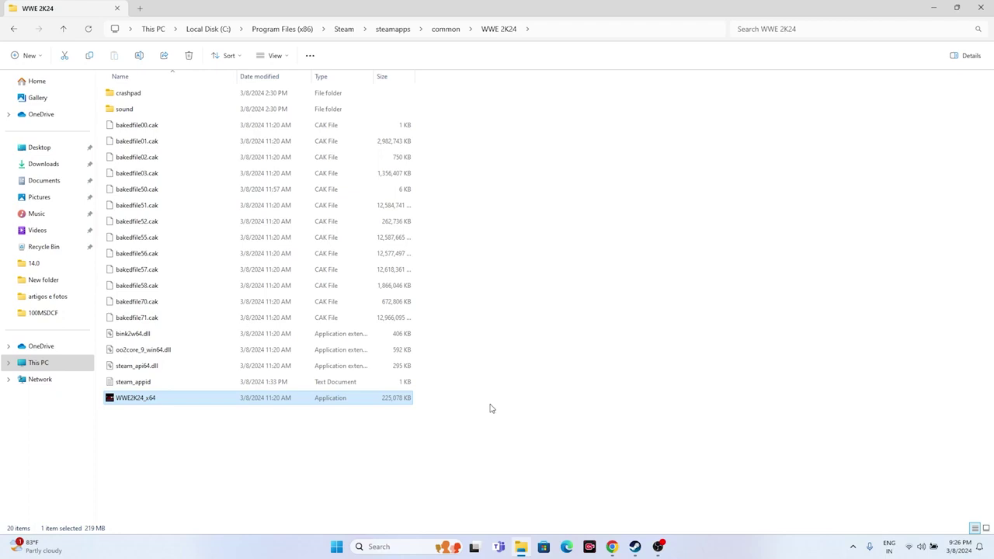
pyautogui.rightClick(216, 405)
pyautogui.click(258, 396)
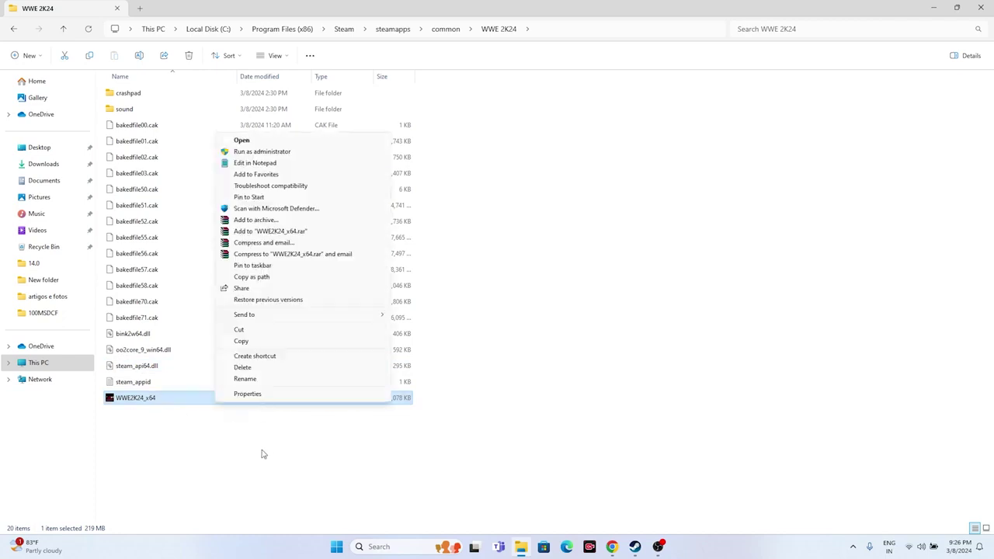
pyautogui.click(261, 394)
pyautogui.click(288, 277)
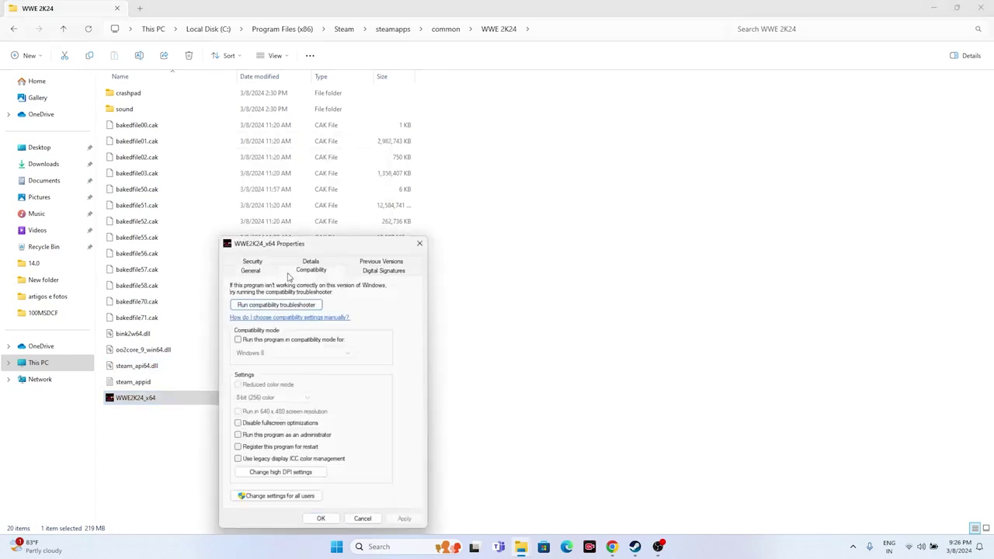
# Enable compatibility mode for the game's executable with Windows 7 and apply it.
pyautogui.click(238, 340)
pyautogui.click(332, 354)
pyautogui.click(250, 374)
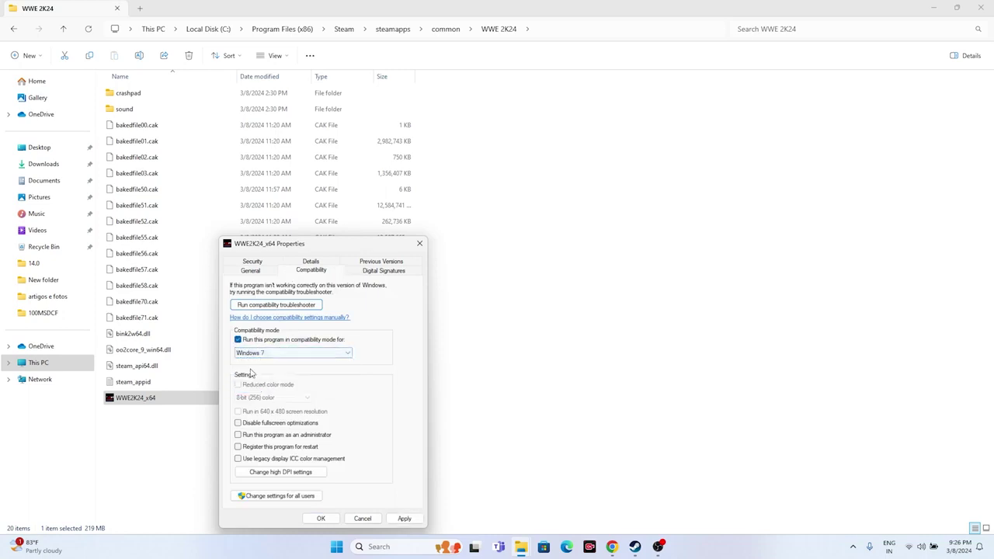
pyautogui.click(405, 518)
# Set the executable's compatibility mode to Windows 8 and apply the change.
pyautogui.click(263, 352)
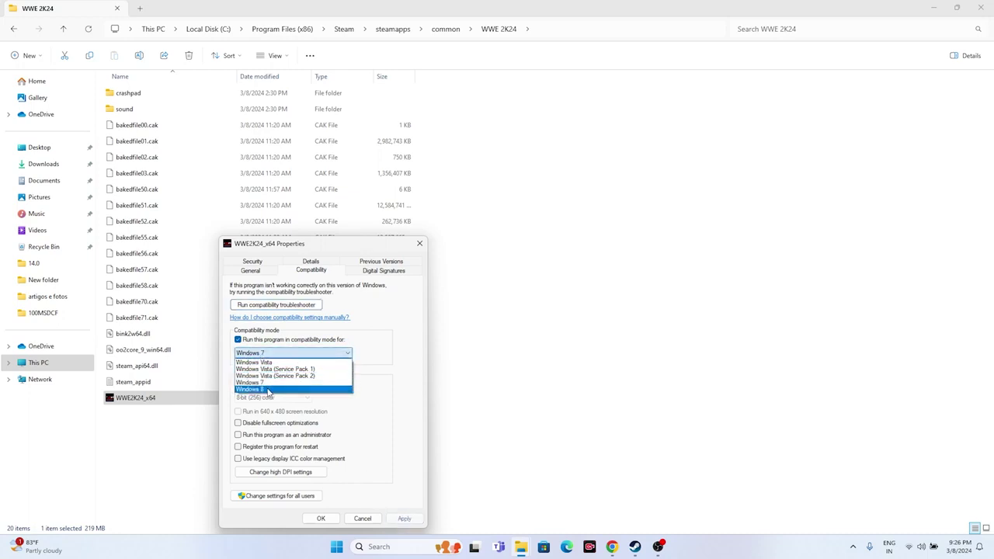
pyautogui.click(268, 389)
pyautogui.click(404, 519)
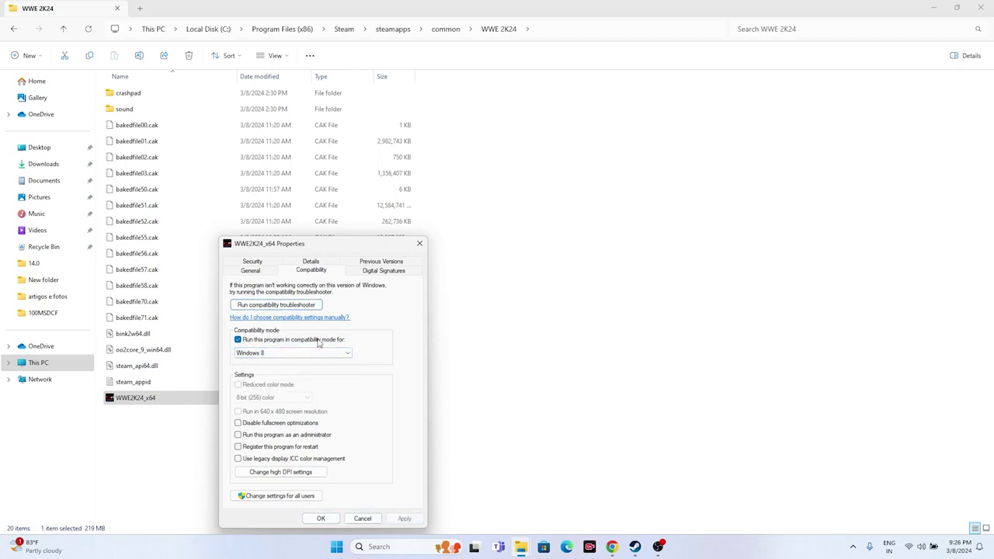
# Set WWE2K24_x64 to run as an administrator, save its properties and close the game folder.
pyautogui.click(238, 436)
pyautogui.click(404, 518)
pyautogui.click(321, 519)
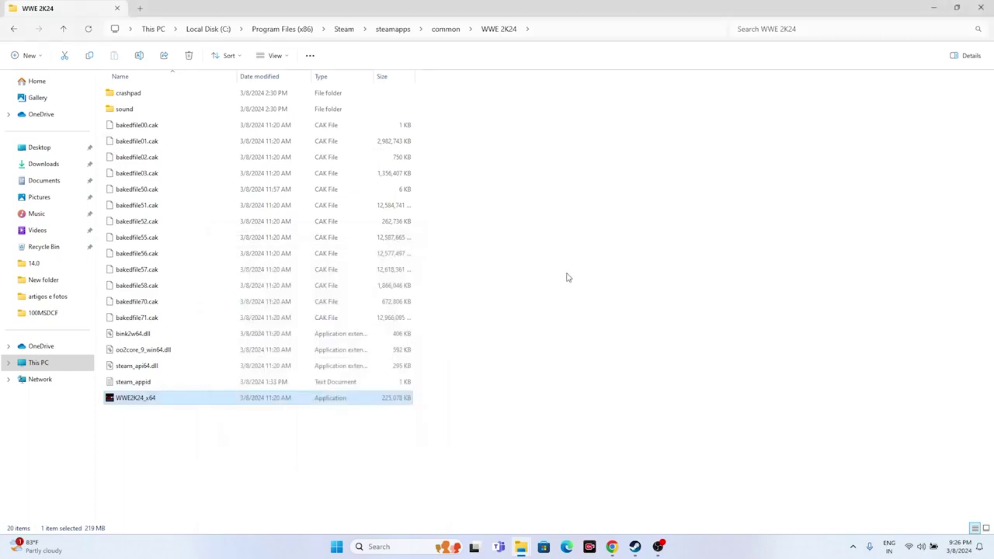
pyautogui.click(977, 9)
# Open the Windows Update page in Windows Settings to review the update status.
pyautogui.click(635, 547)
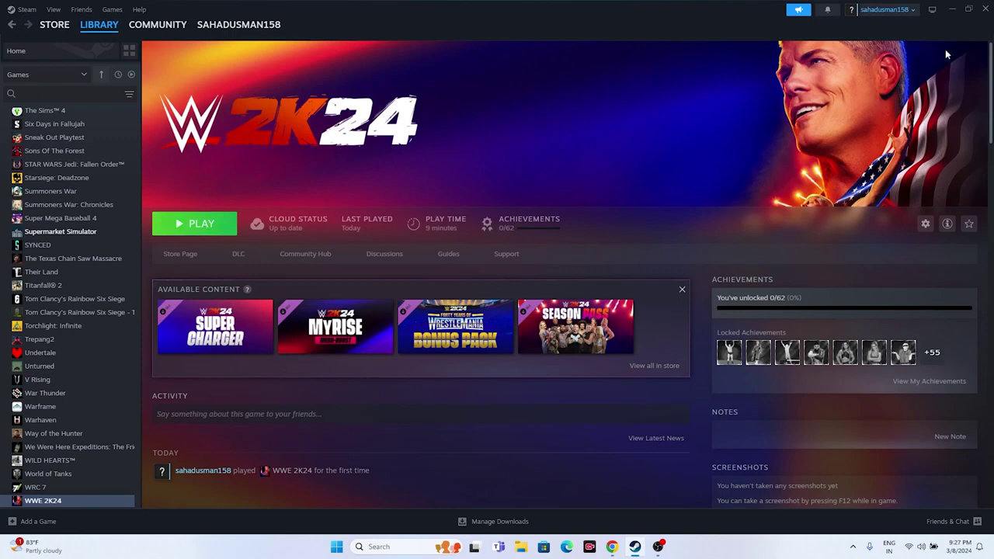
pyautogui.click(951, 10)
pyautogui.click(380, 548)
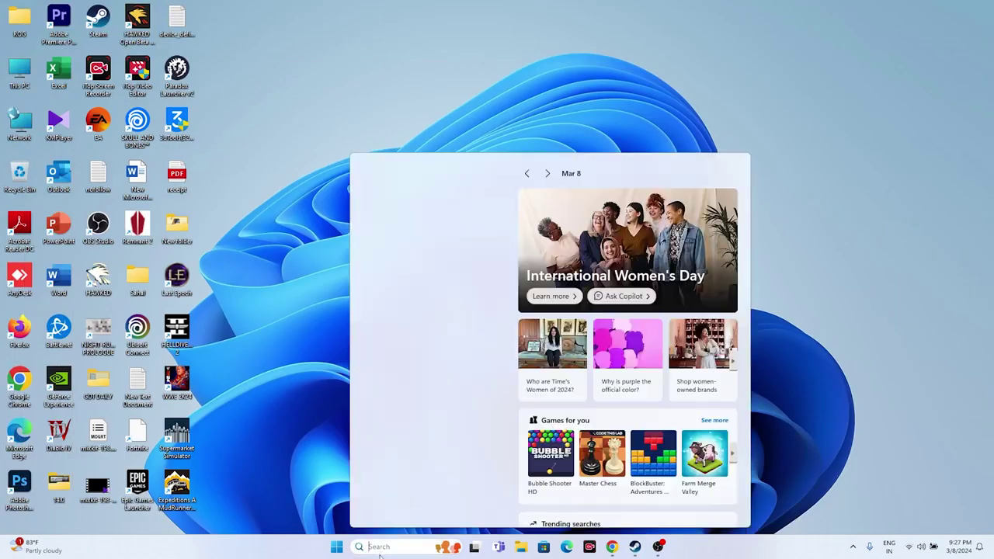
pyautogui.click(378, 394)
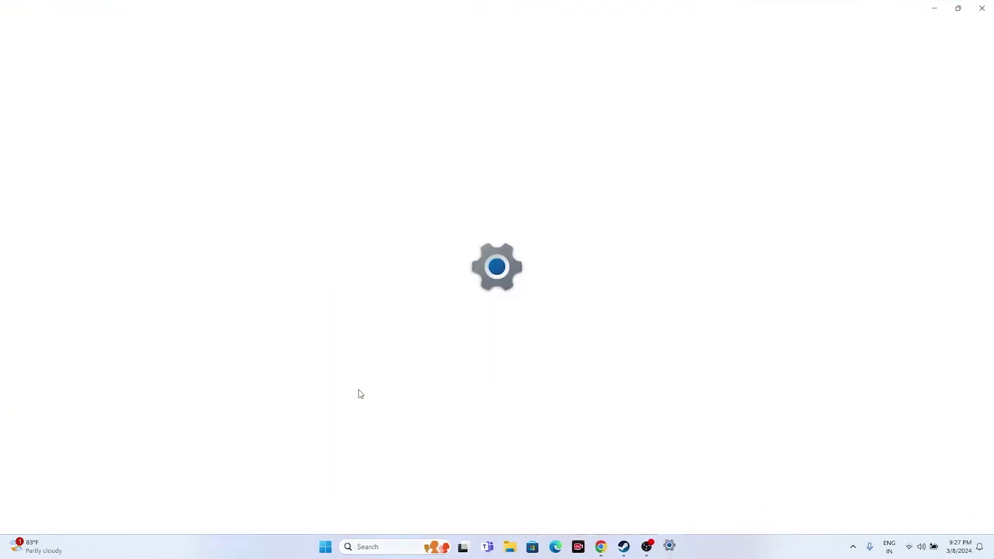
pyautogui.click(77, 342)
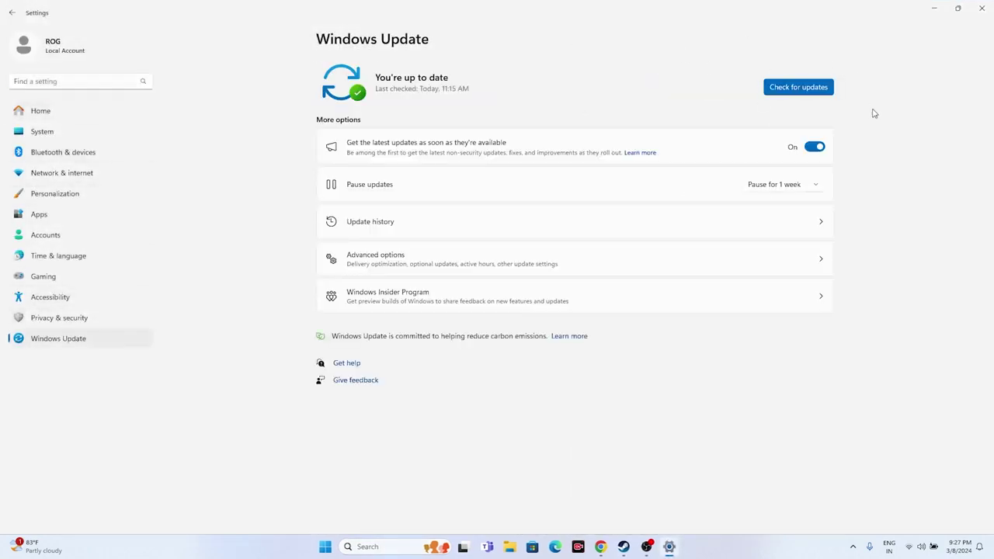
# Review the automatic time zone and time options in the Date & time settings.
pyautogui.click(13, 14)
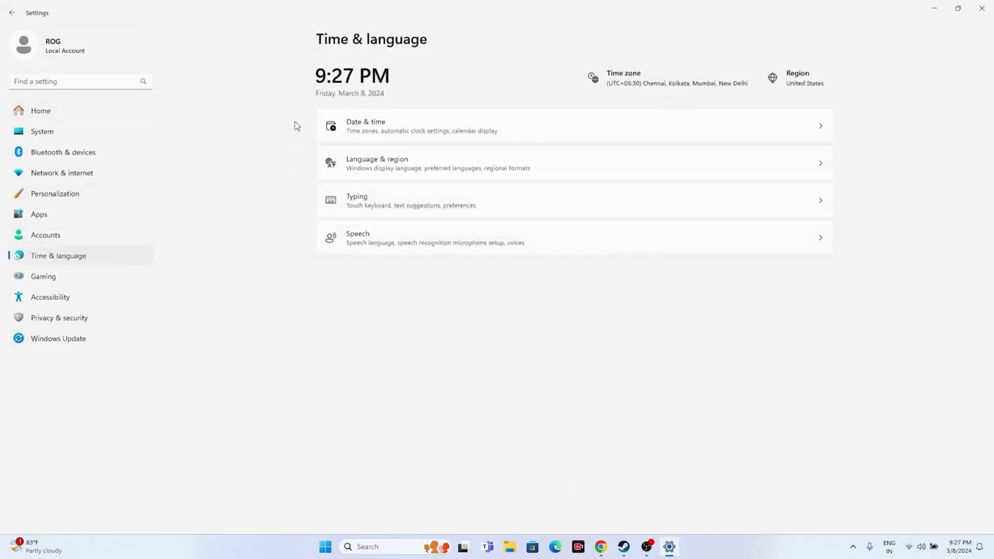
pyautogui.click(361, 132)
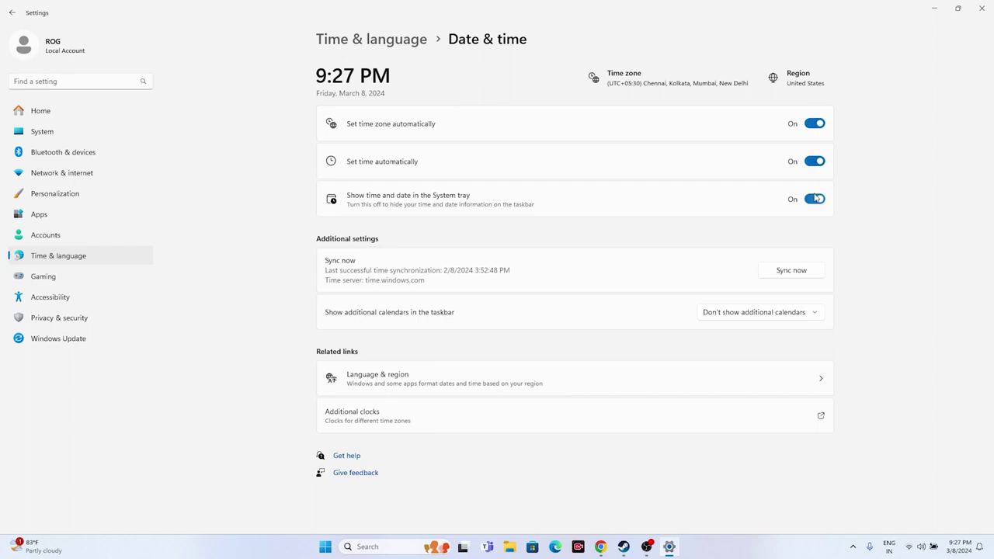
pyautogui.click(12, 12)
# Check the country or region choice in the Language & region settings, and close Settings.
pyautogui.click(384, 168)
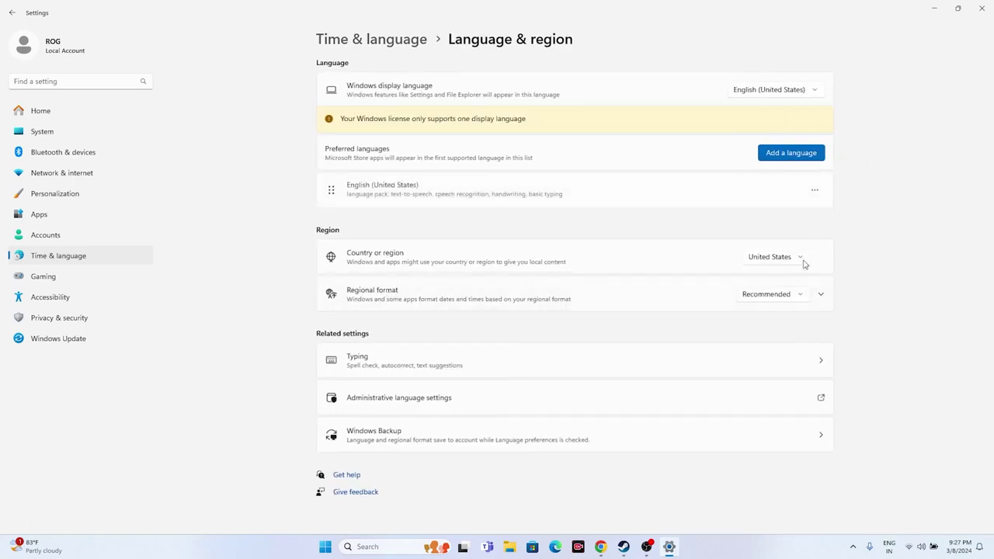
pyautogui.click(803, 261)
pyautogui.click(804, 261)
pyautogui.click(981, 11)
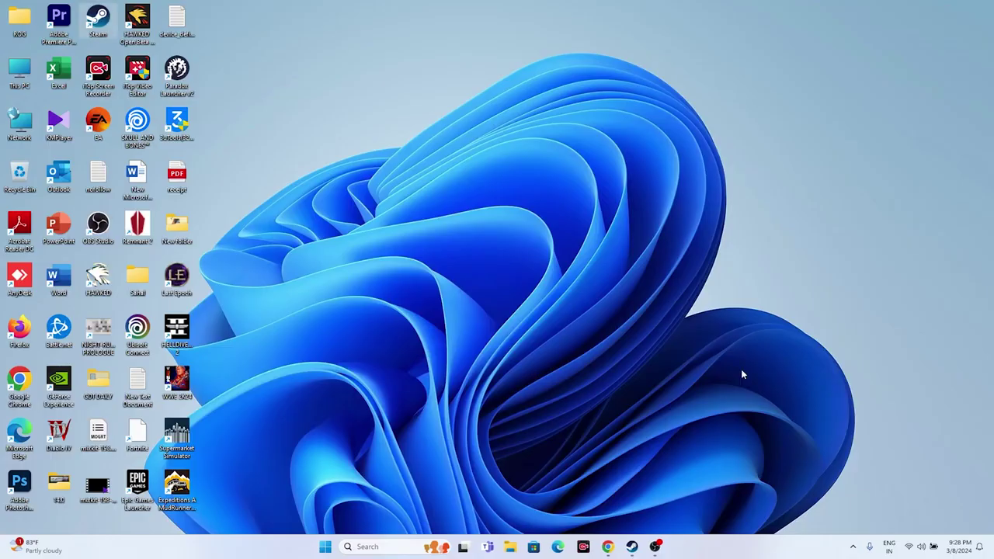
# Switch to File Explorer and open the WWE2K24 folder inside Documents.
pyautogui.click(634, 547)
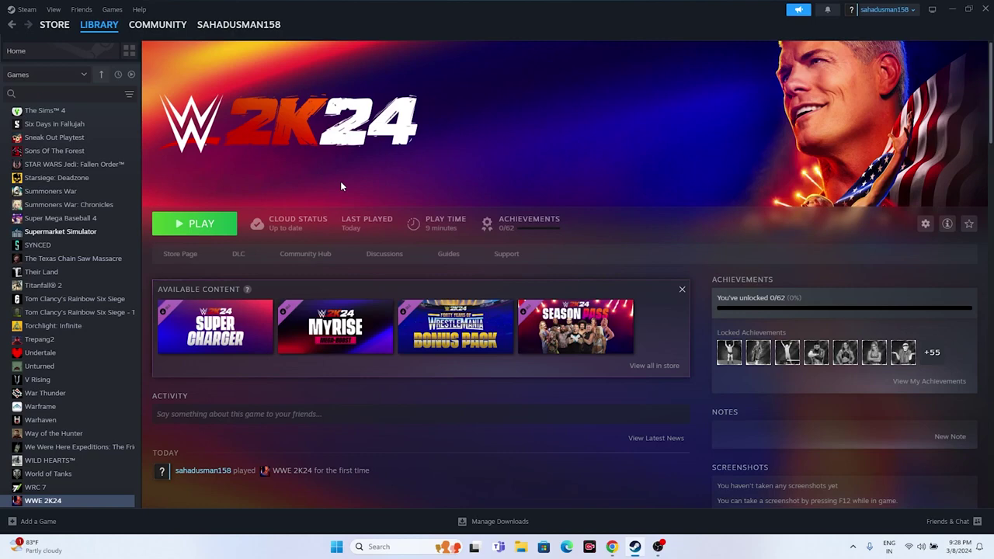
pyautogui.click(521, 547)
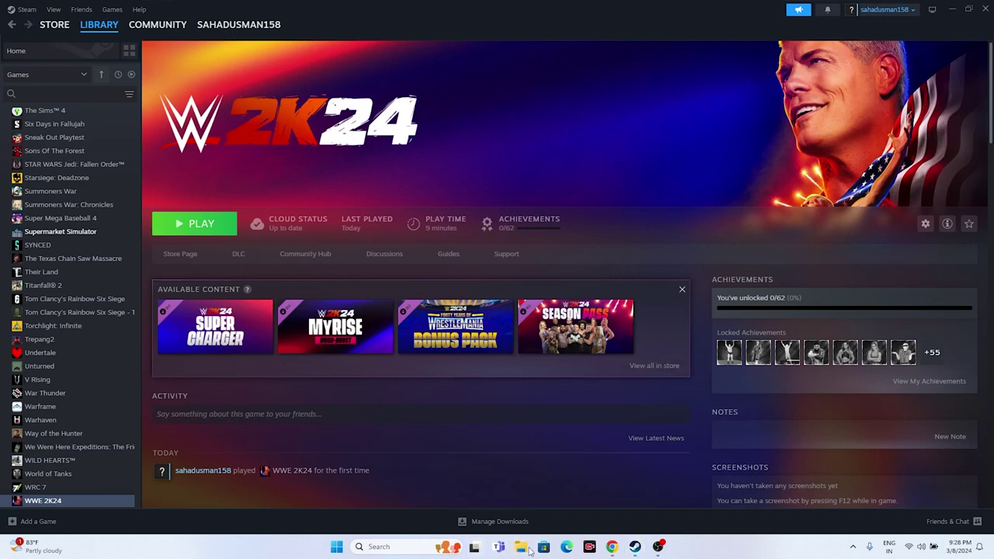
pyautogui.click(53, 363)
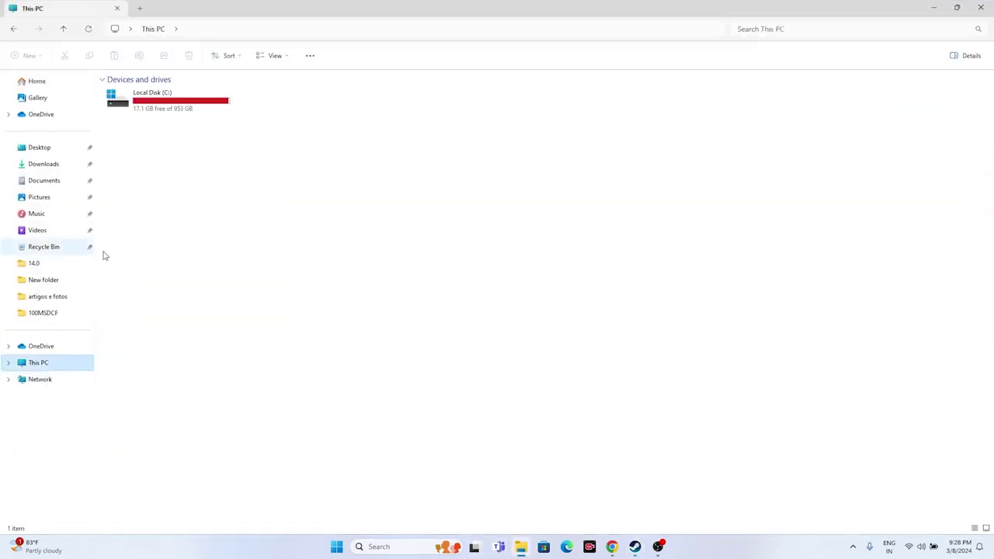
pyautogui.click(46, 183)
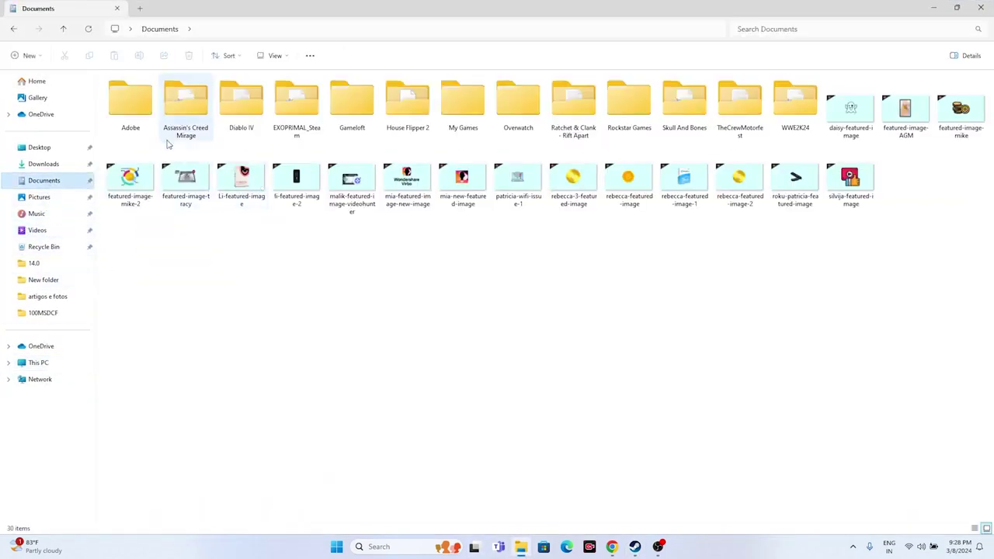
pyautogui.doubleClick(794, 130)
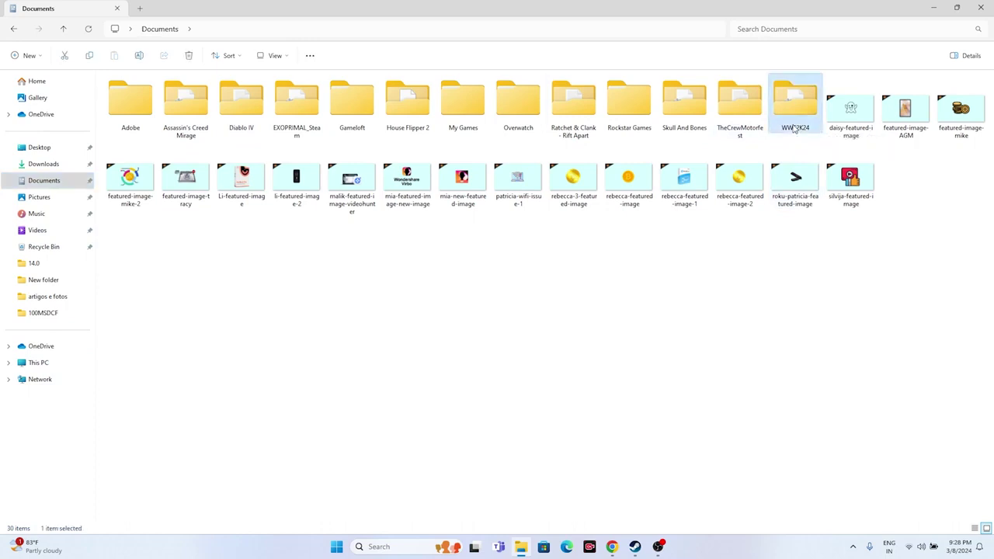
# Return to Documents, open the WWE2K24 folder's name for editing, and close File Explorer and minimize Steam.
pyautogui.click(13, 28)
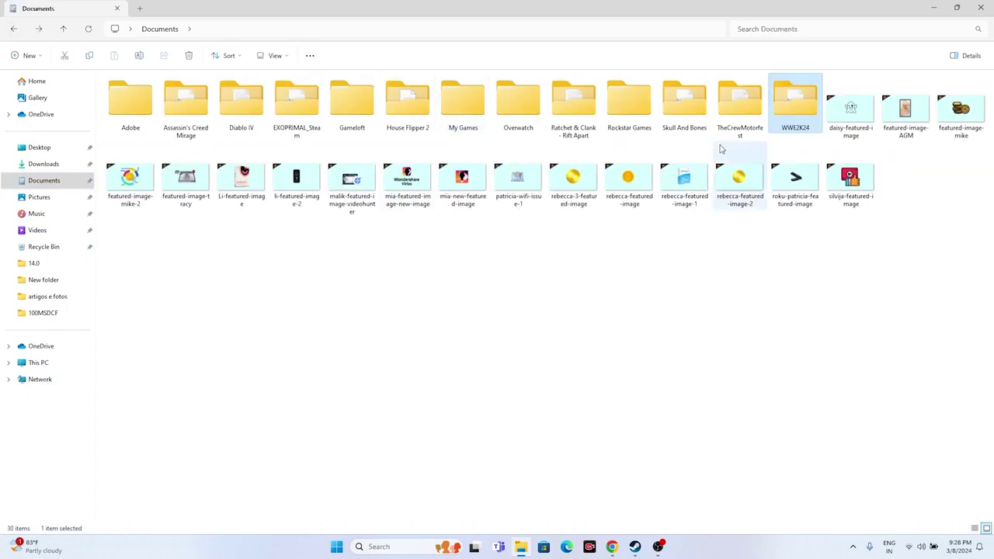
pyautogui.click(786, 129)
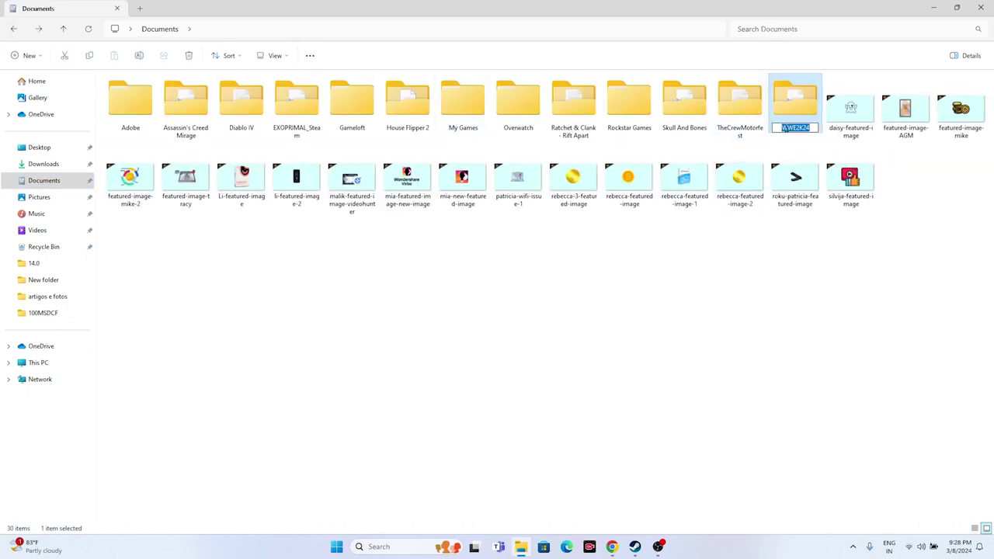
pyautogui.click(794, 324)
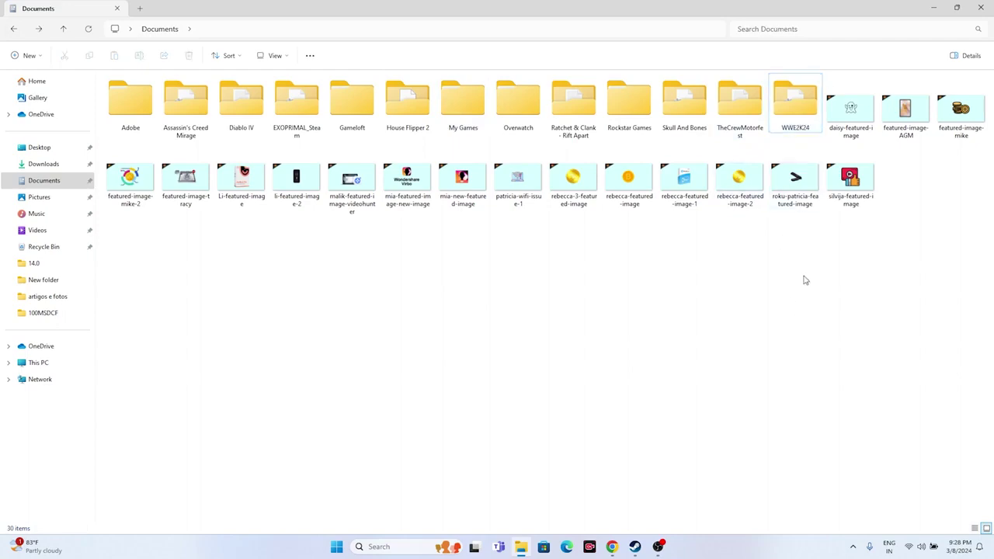
pyautogui.click(982, 8)
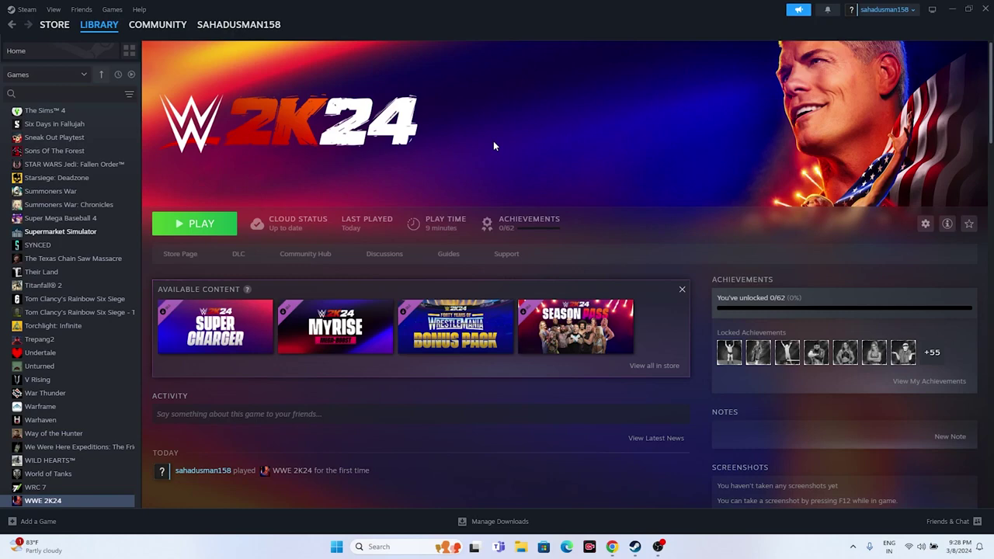
pyautogui.click(951, 9)
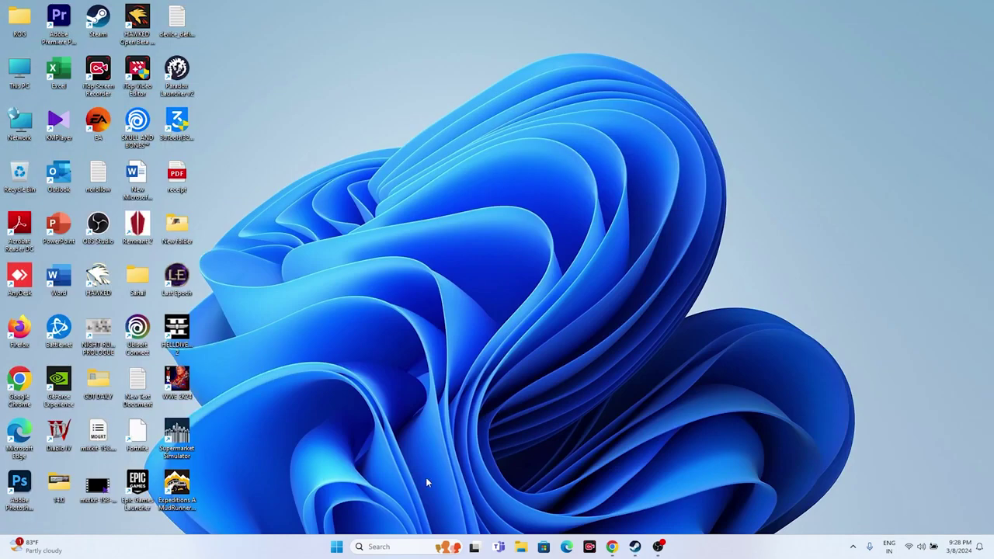
# Open the allowed apps list of Windows Defender Firewall through Control Panel.
pyautogui.click(385, 543)
pyautogui.write('CO')
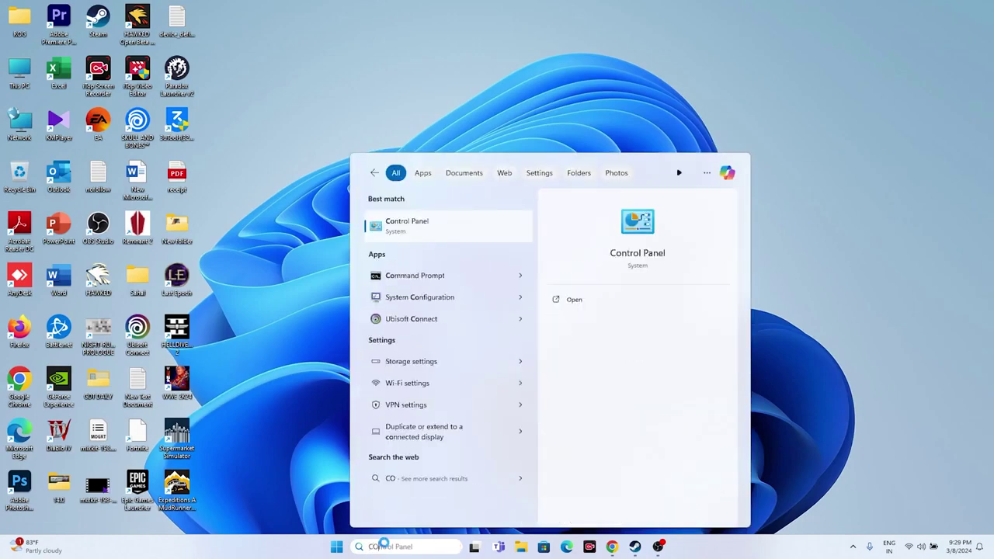
pyautogui.write('NTROL')
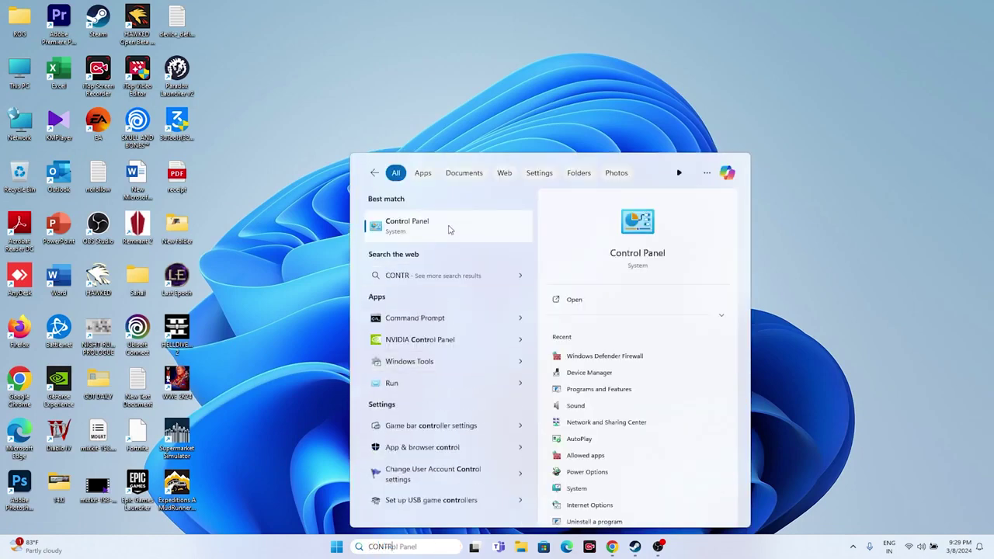
pyautogui.click(448, 226)
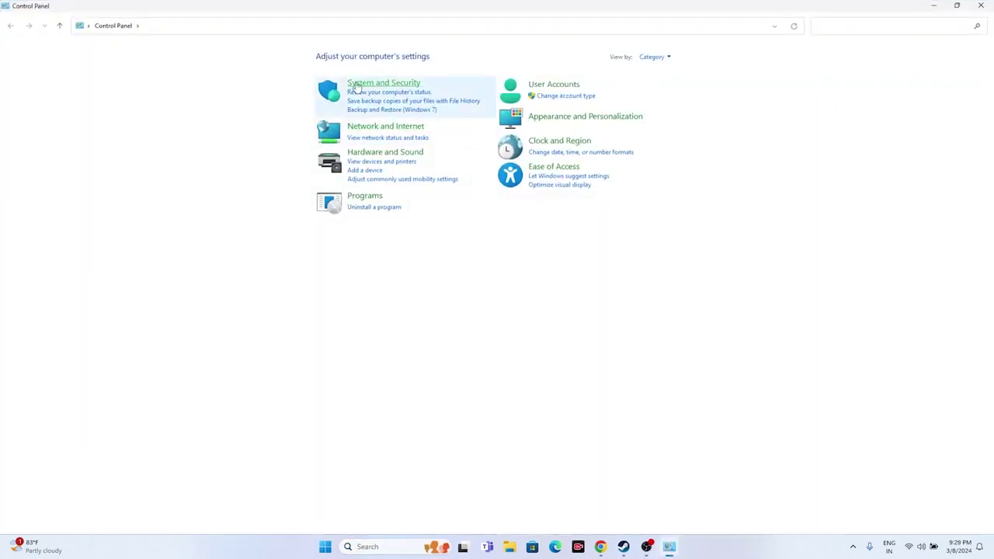
pyautogui.click(359, 83)
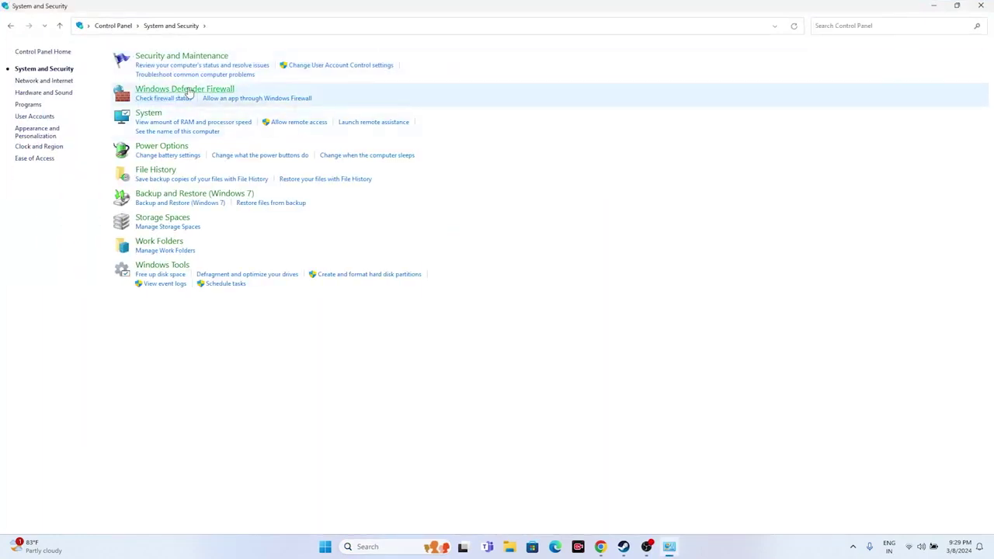
pyautogui.click(189, 91)
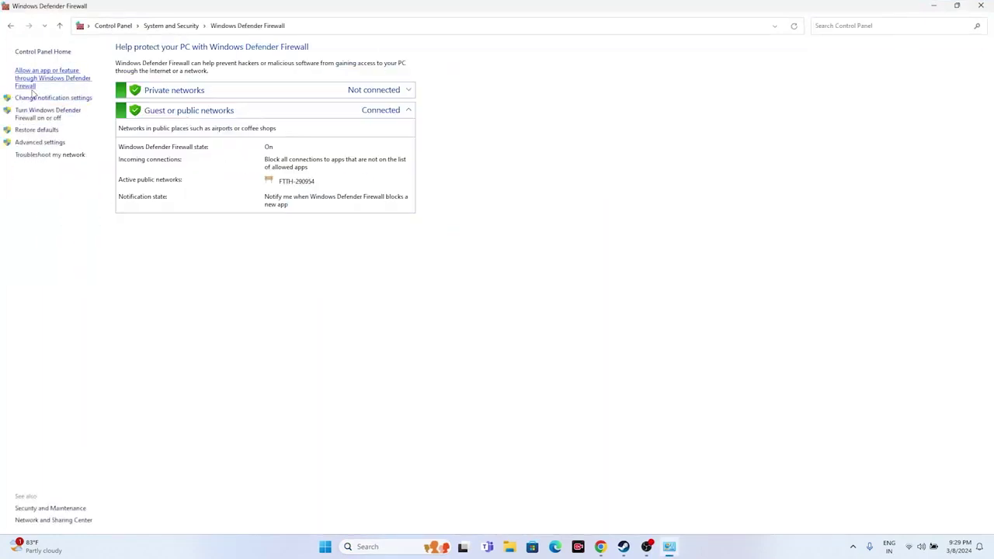
pyautogui.click(21, 83)
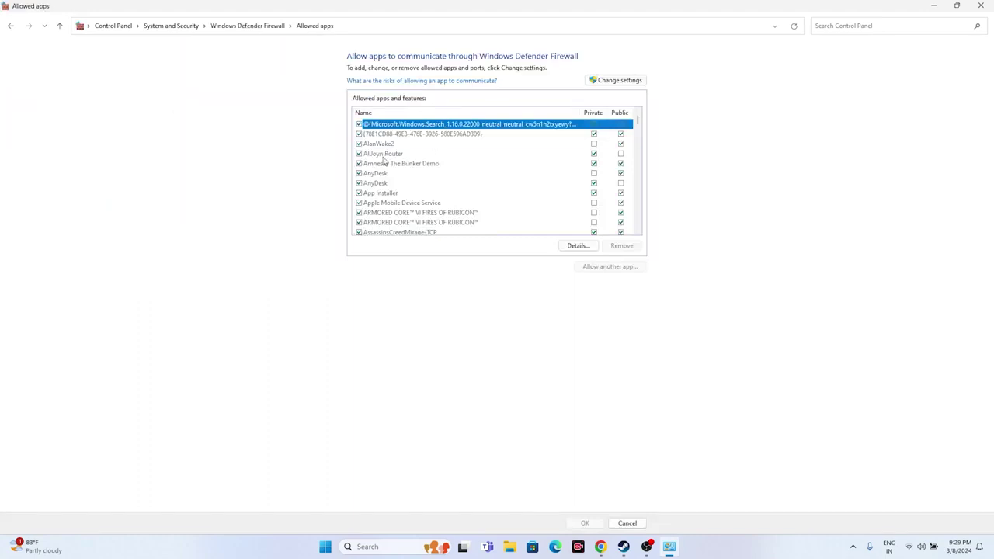
# Check the private and public network permissions of WWE 2K24 in the firewall's allowed apps, and close Control Panel.
pyautogui.scroll(-15, 453, 174)
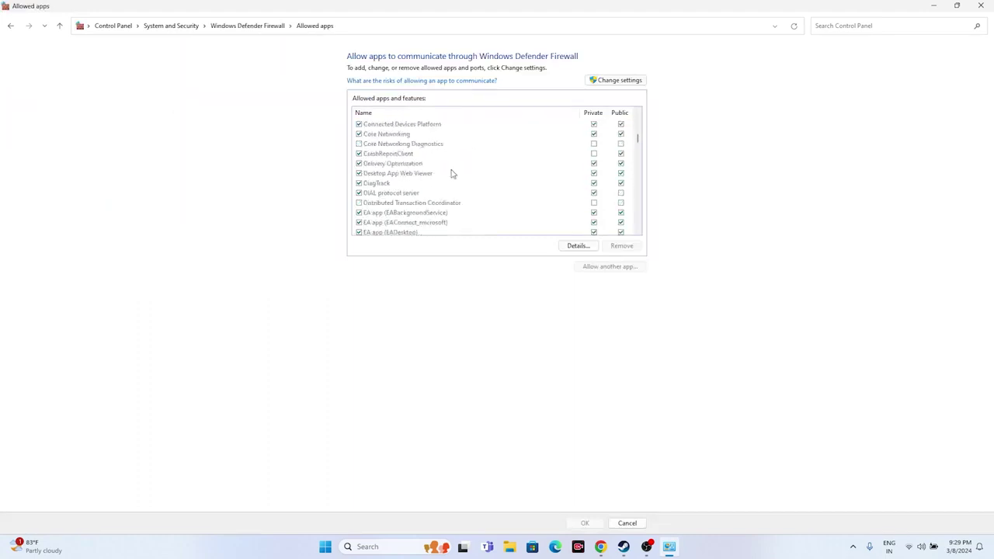
pyautogui.scroll(-18, 452, 174)
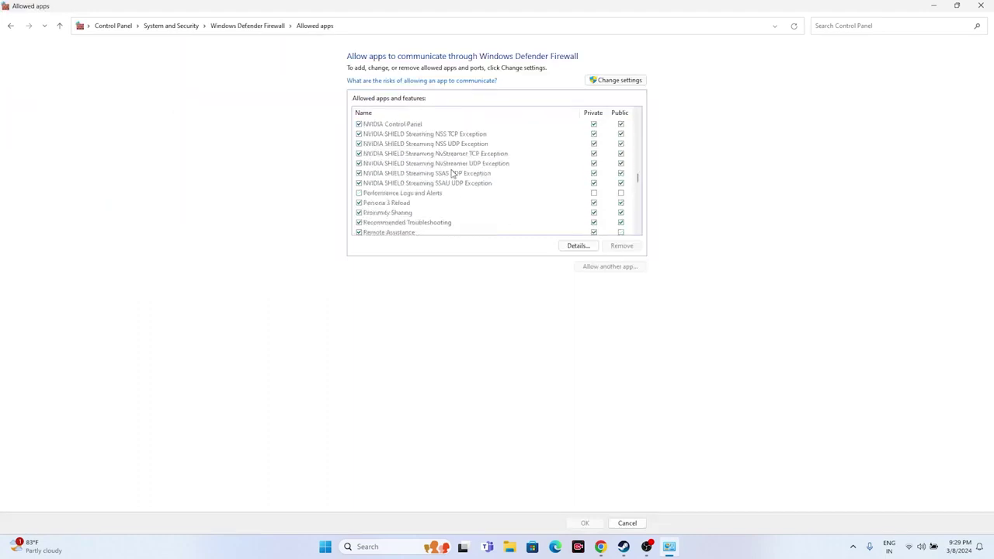
pyautogui.scroll(-10, 453, 174)
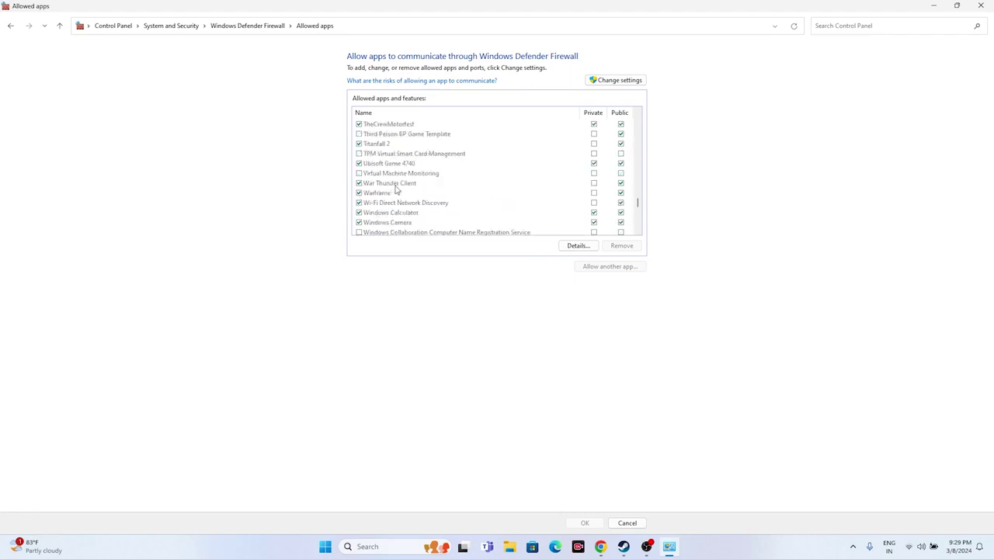
pyautogui.scroll(-3, 392, 190)
pyautogui.scroll(-6, 394, 188)
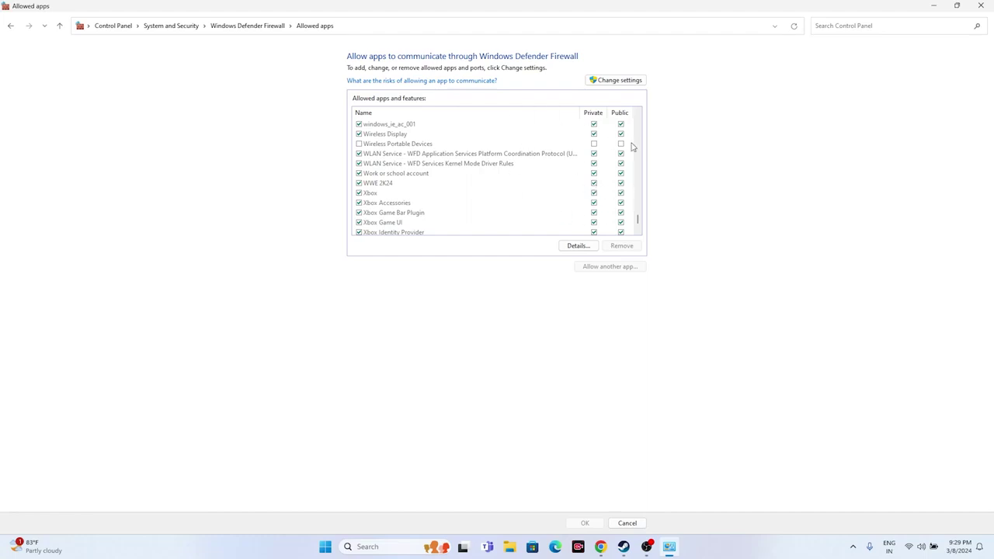
pyautogui.click(981, 5)
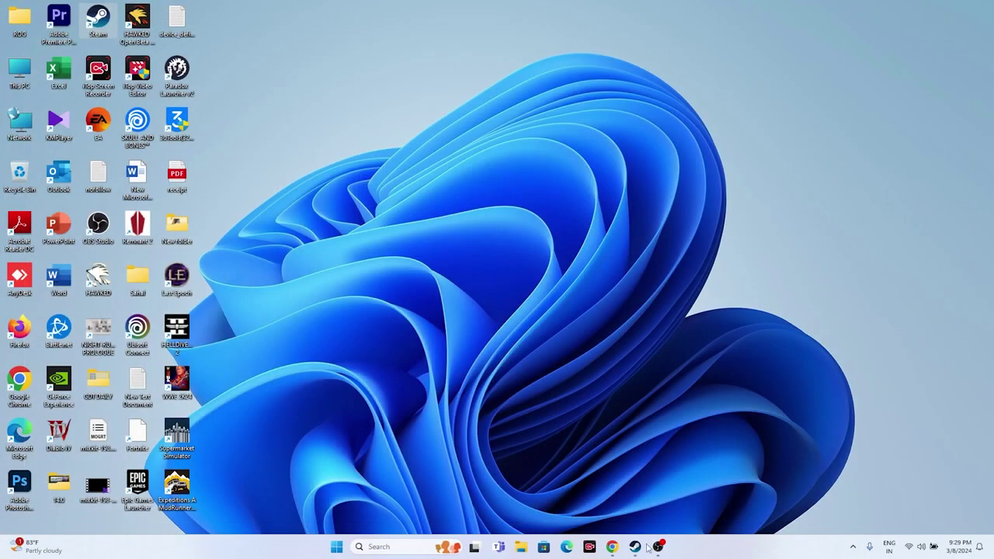
pyautogui.click(636, 547)
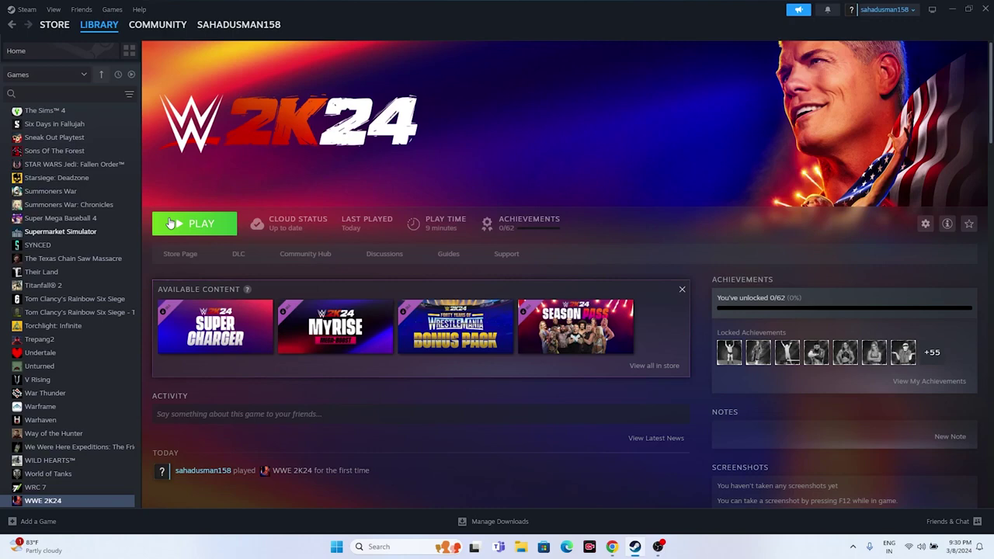
pyautogui.click(952, 10)
# Search Windows for "SYSTEM" and open the services list in System Configuration.
pyautogui.click(389, 547)
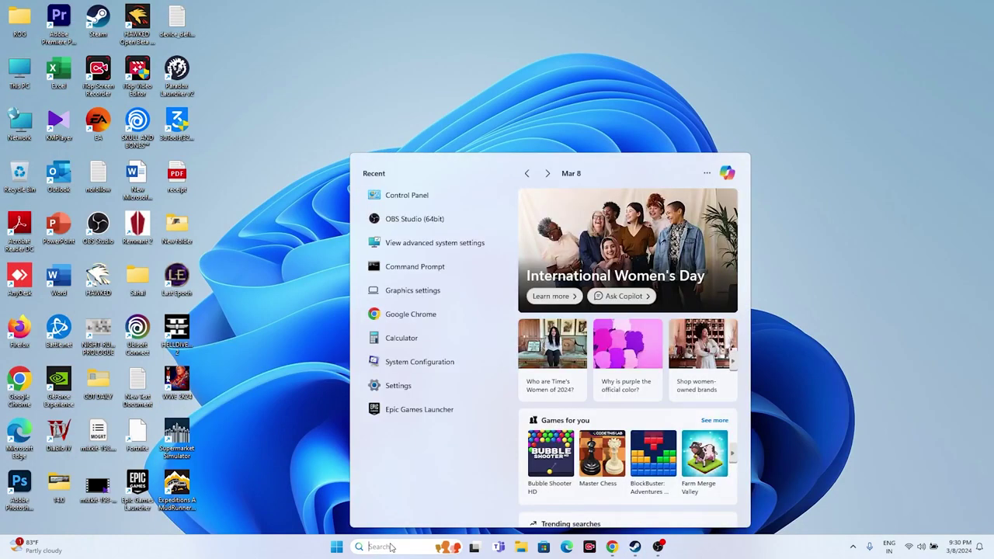
pyautogui.write('SYSTEM')
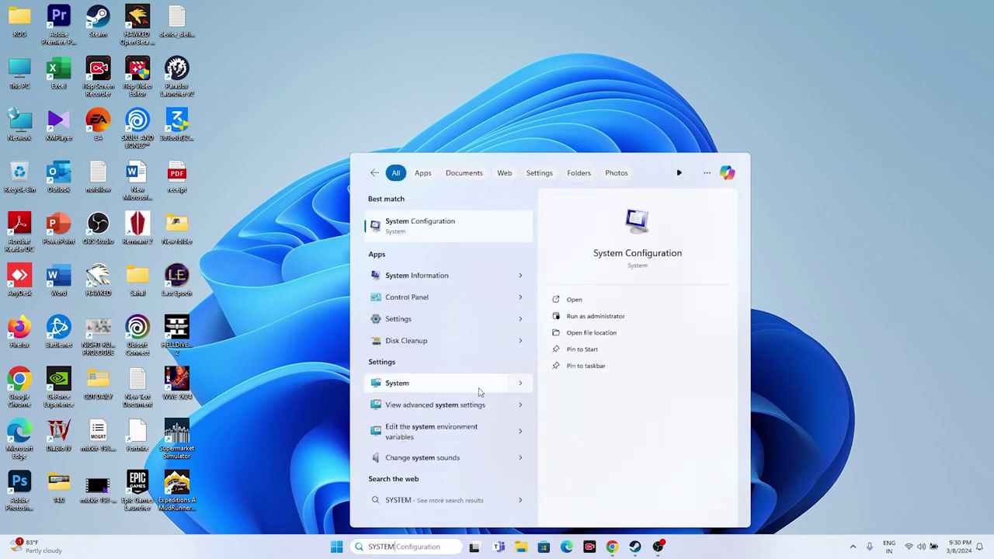
pyautogui.click(462, 228)
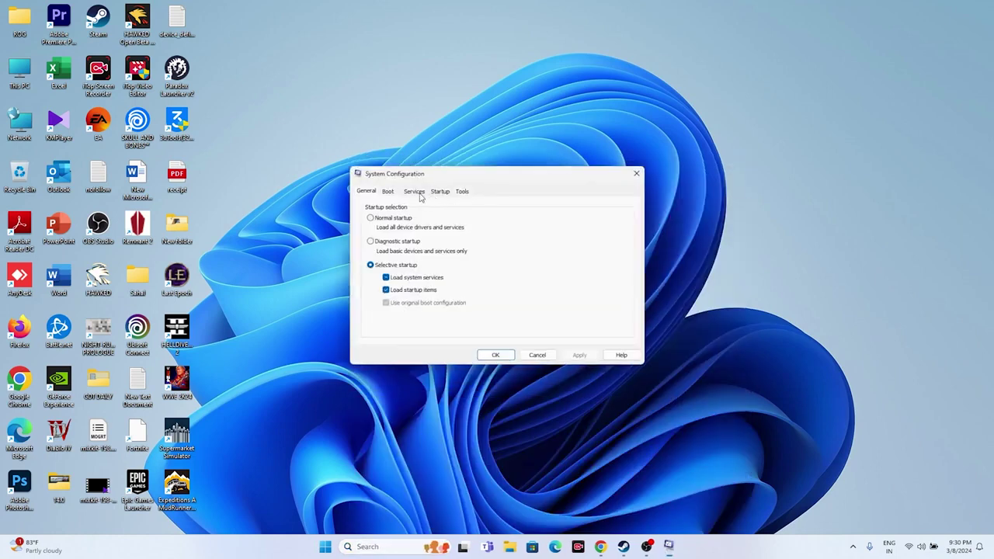
pyautogui.click(415, 193)
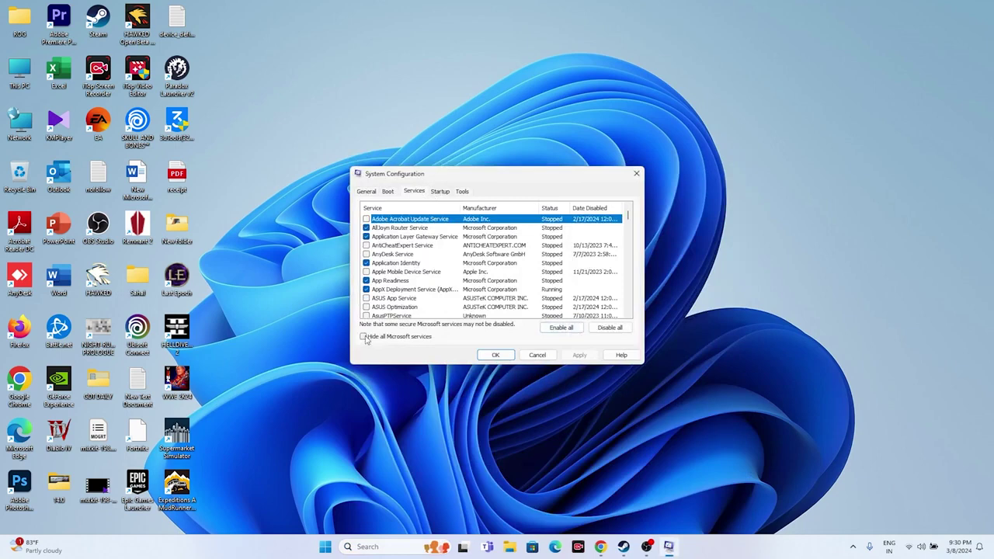
# Disable all listed services, hide all Microsoft services, and apply the configuration without restarting the computer.
pyautogui.click(364, 337)
pyautogui.click(363, 337)
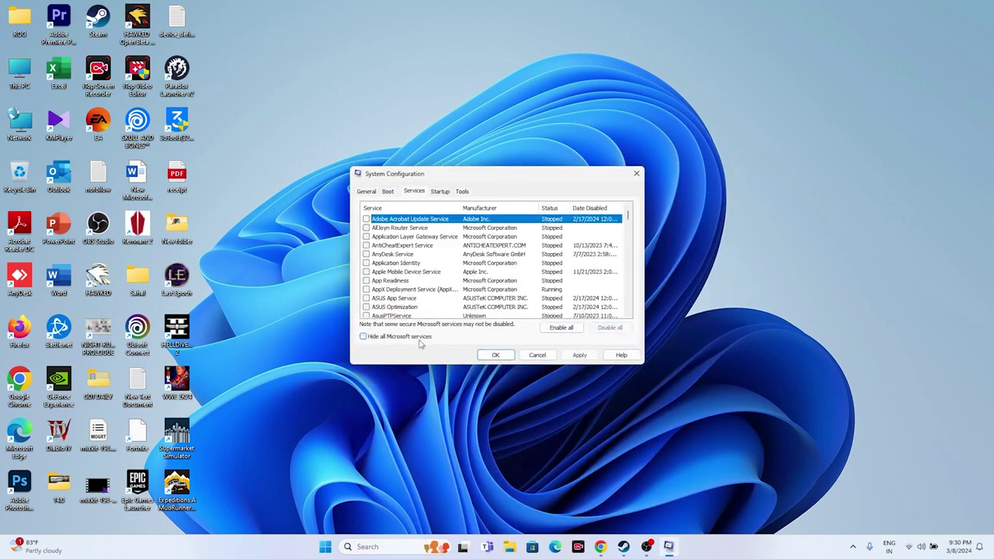
pyautogui.click(364, 337)
pyautogui.click(579, 355)
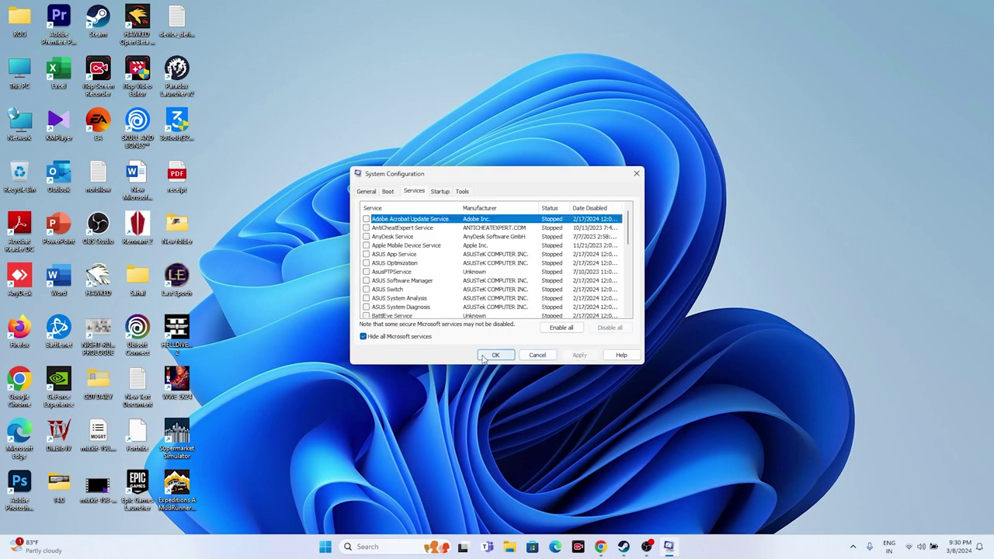
pyautogui.click(495, 355)
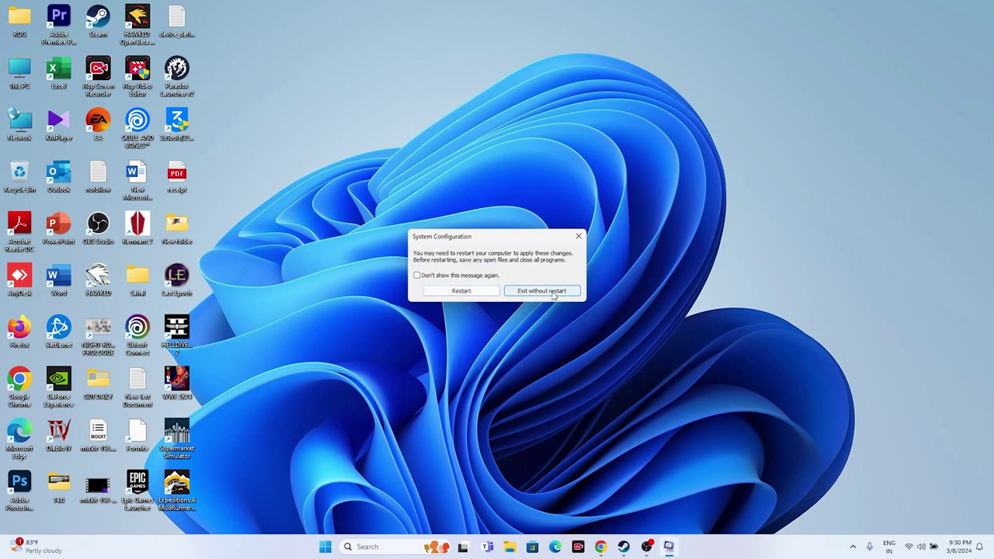
pyautogui.click(579, 239)
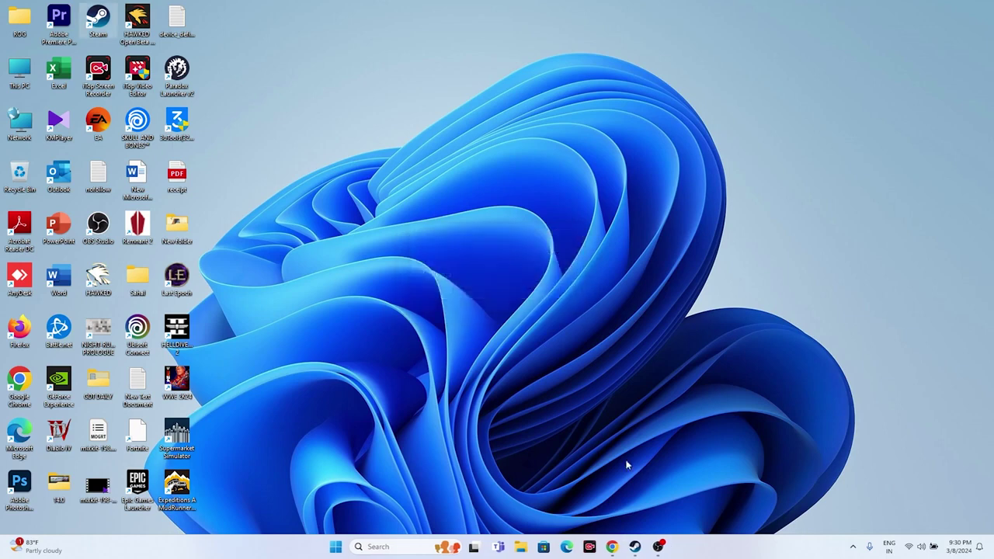
# Switch to Steam and open the properties of WWE 2K24 at the launch options field.
pyautogui.click(636, 547)
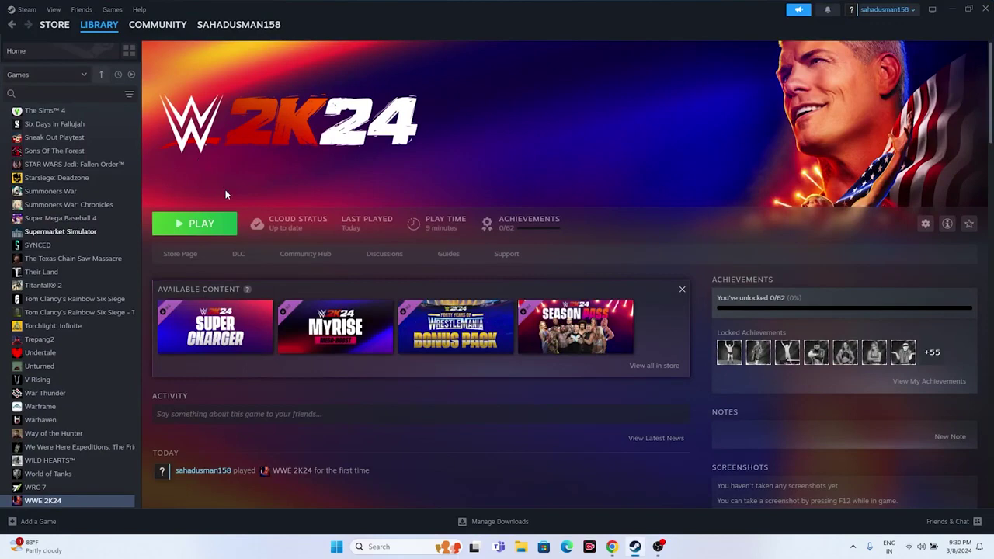
pyautogui.rightClick(93, 501)
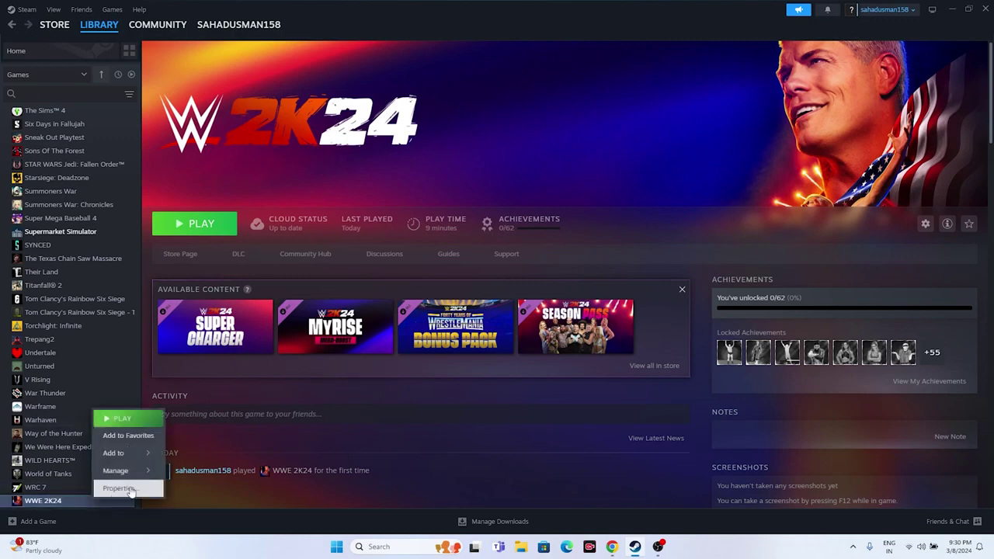
pyautogui.click(119, 488)
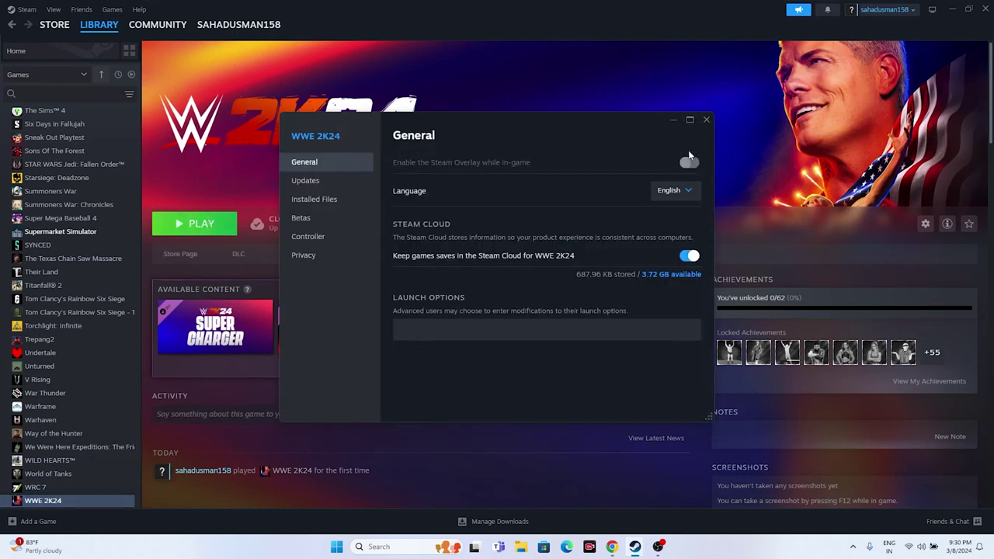
pyautogui.moveTo(469, 132); pyautogui.dragTo(516, 157)
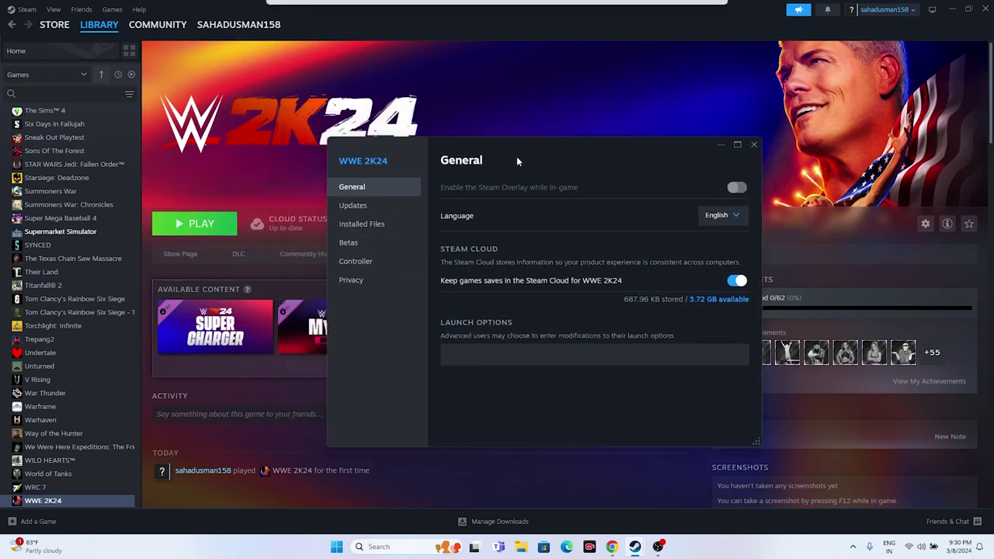
pyautogui.click(516, 351)
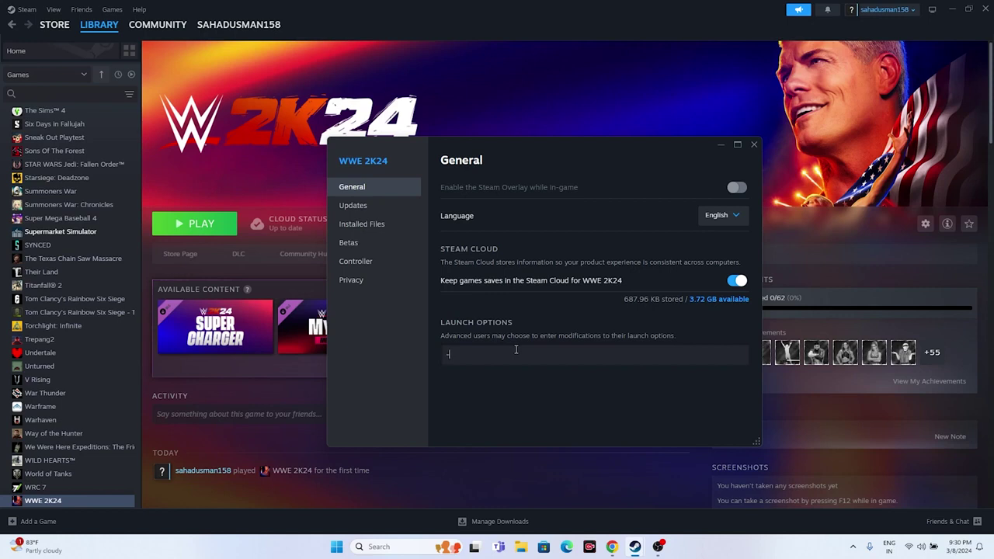
# Enter -DX11 as a WWE 2K24 launch option, clear it again, and close the properties and minimize Steam.
pyautogui.write('-DX11')
pyautogui.press('BackSpace')
pyautogui.press('BackSpace')
pyautogui.press('BackSpace')
pyautogui.press('BackSpace')
pyautogui.press('BackSpace')
pyautogui.click(753, 145)
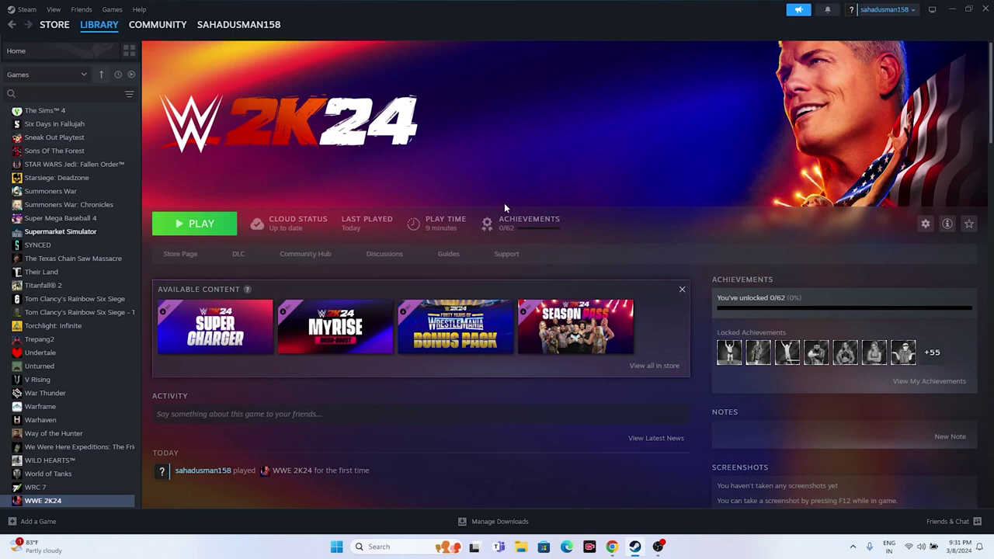
pyautogui.click(950, 12)
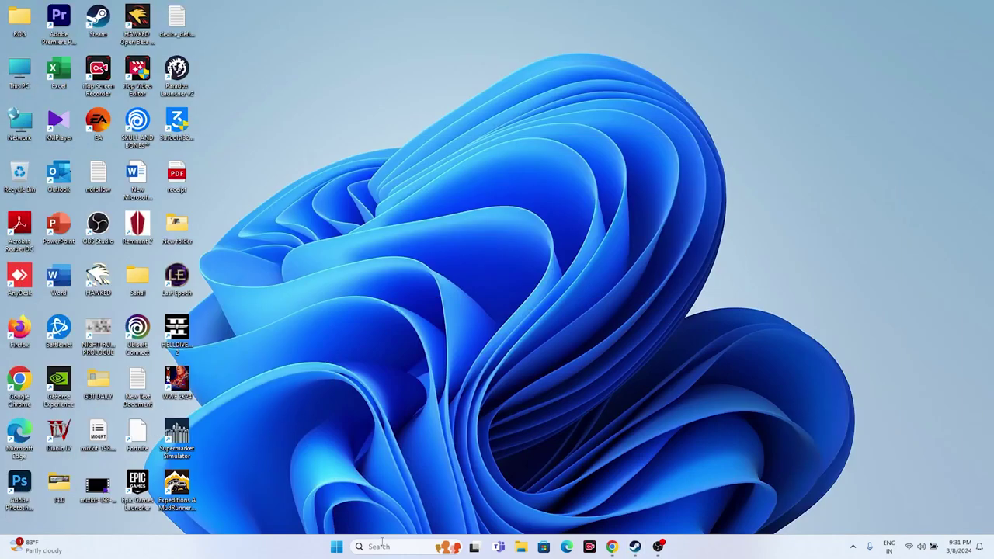
# Open Task Manager full screen, examine the running apps and background processes, and close it.
pyautogui.rightClick(341, 550)
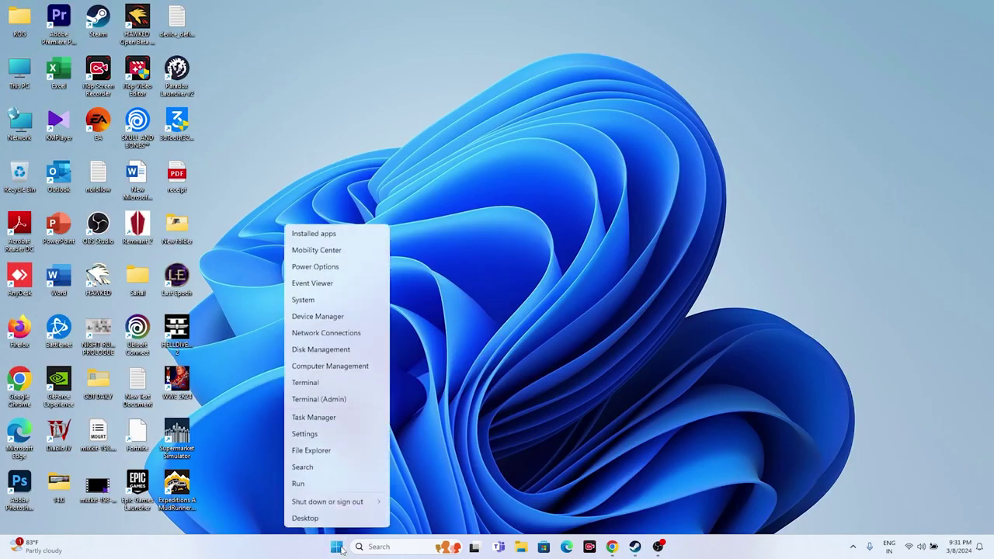
pyautogui.click(343, 417)
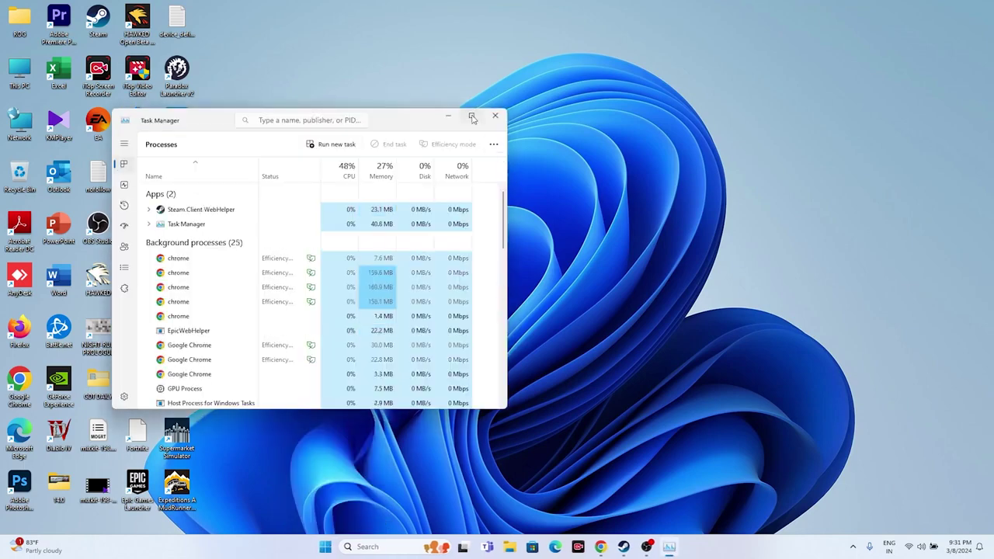
pyautogui.click(476, 116)
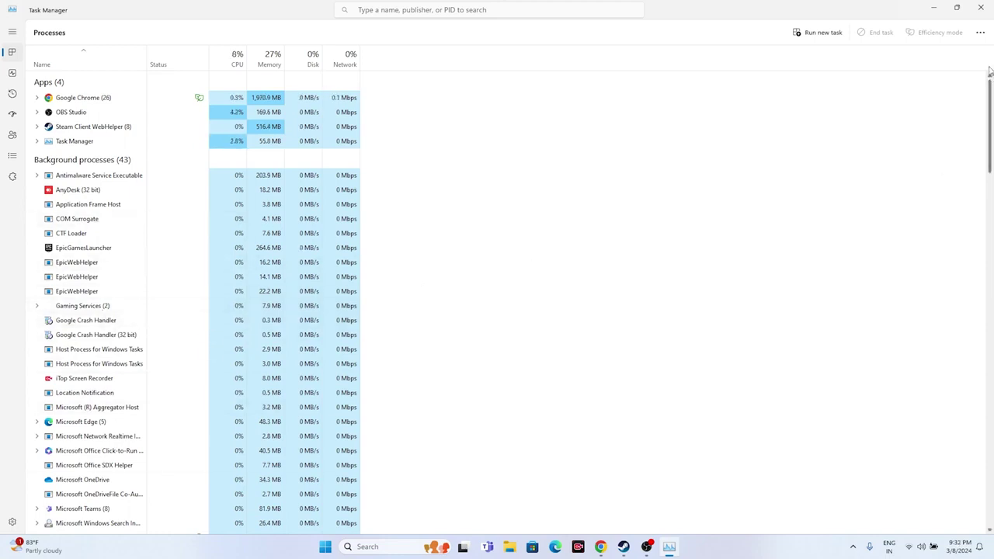
pyautogui.click(981, 7)
pyautogui.click(636, 547)
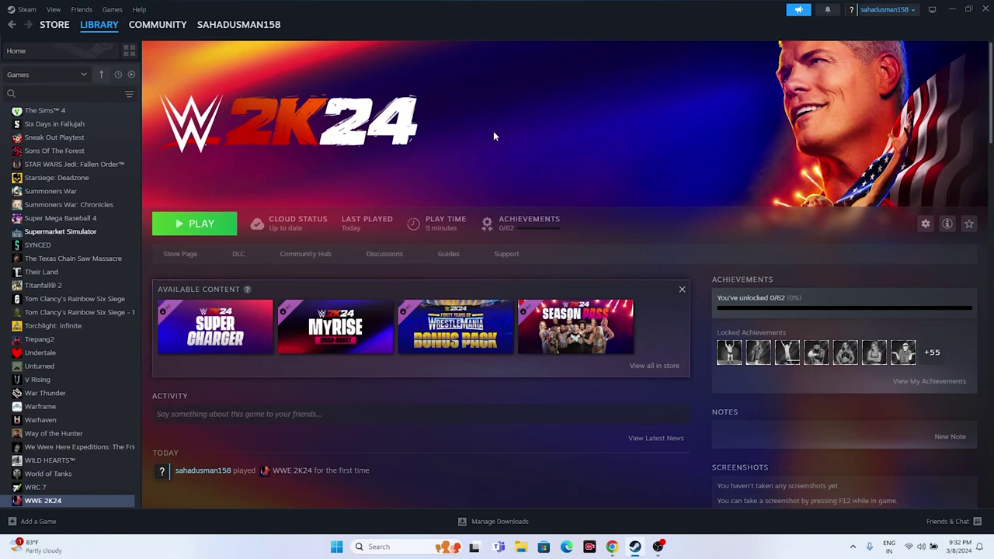
pyautogui.click(952, 10)
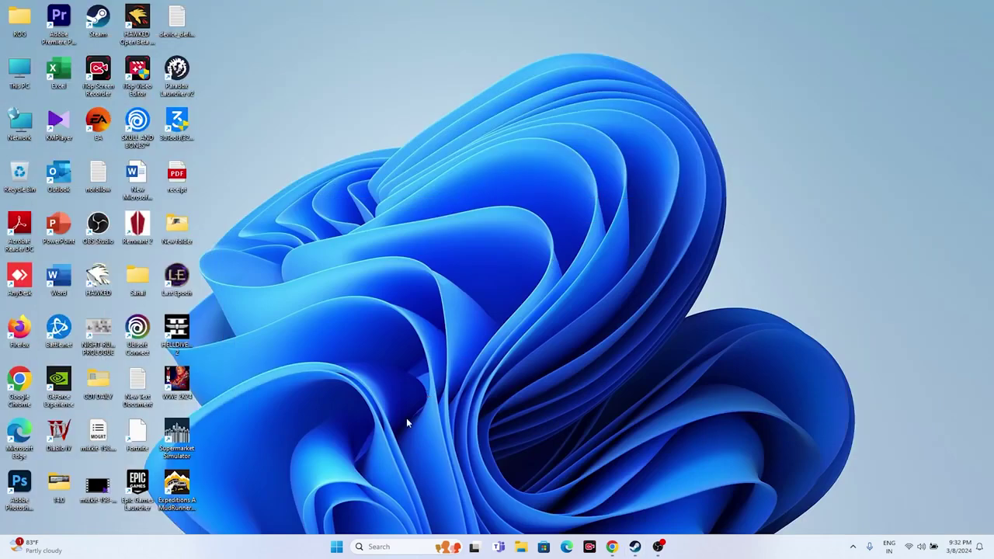
# Open the Windows Graphics settings and look through the list of apps with custom graphics options.
pyautogui.click(381, 548)
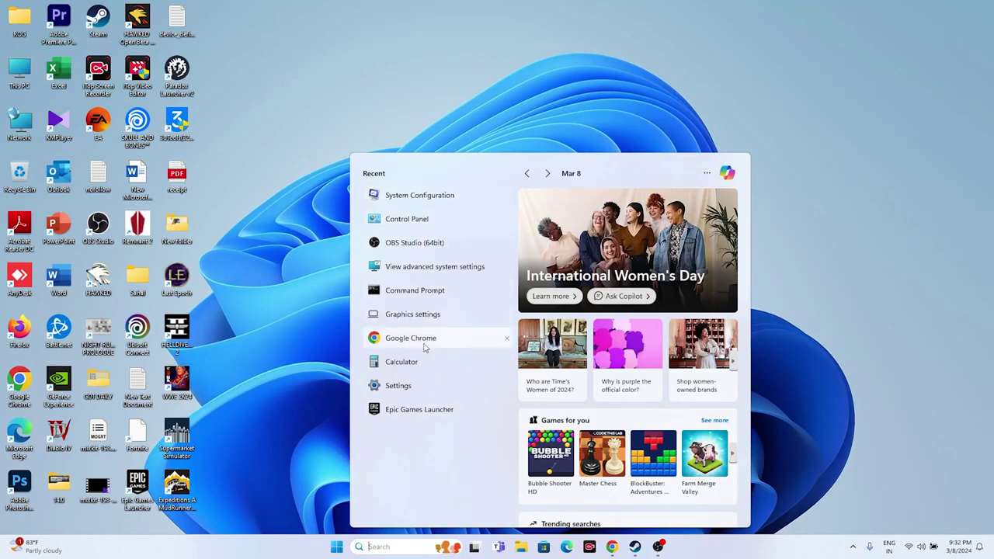
pyautogui.click(413, 313)
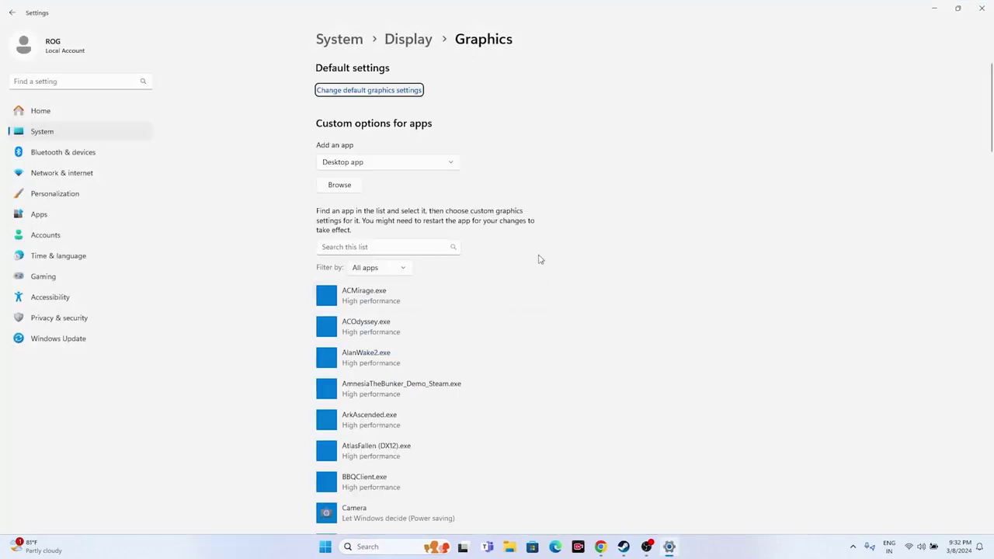
pyautogui.scroll(-5, 537, 257)
pyautogui.scroll(5, 539, 256)
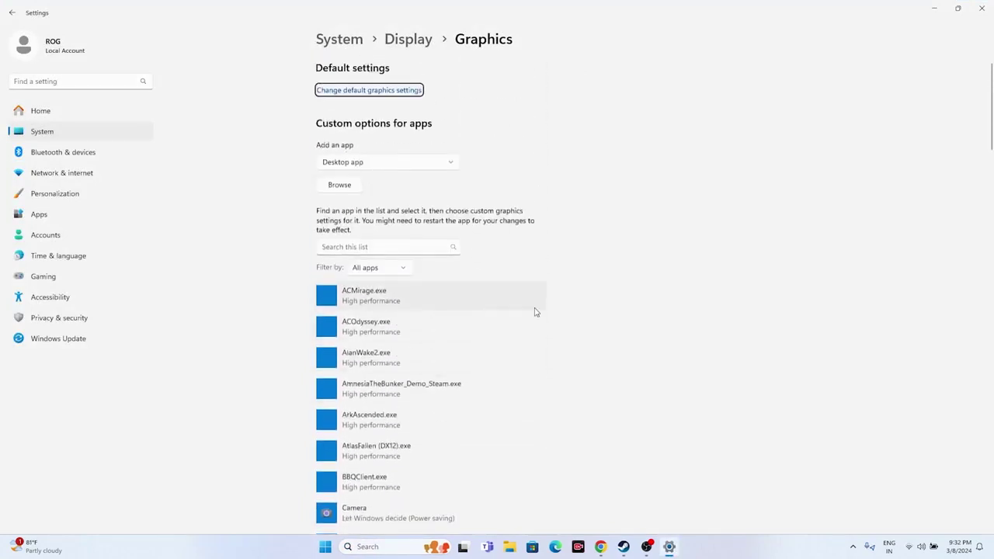
pyautogui.scroll(-10, 646, 284)
pyautogui.scroll(10, 646, 284)
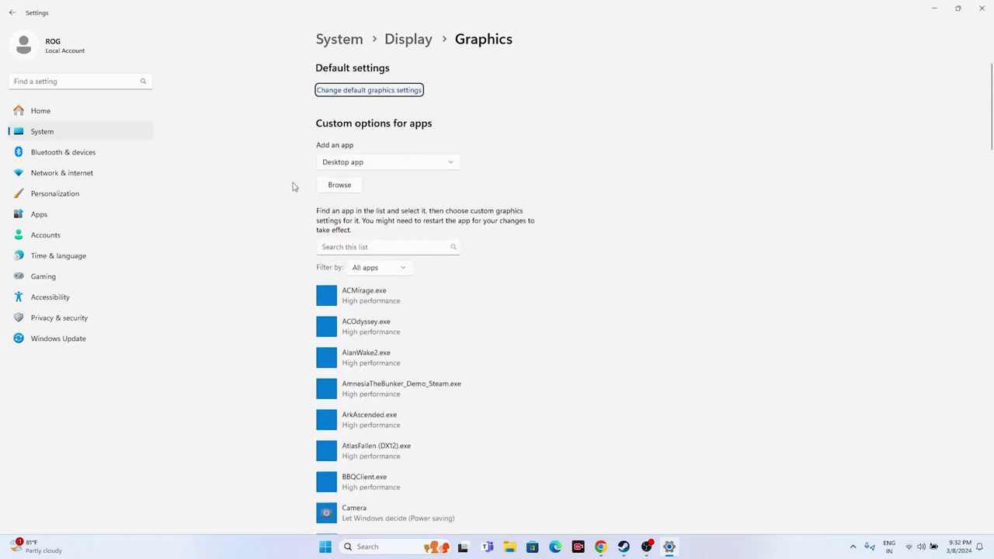
# Start adding a desktop app to the custom graphics list and browse to C:\Program Files (x86)\Steam\steamapps.
pyautogui.click(339, 188)
pyautogui.click(48, 199)
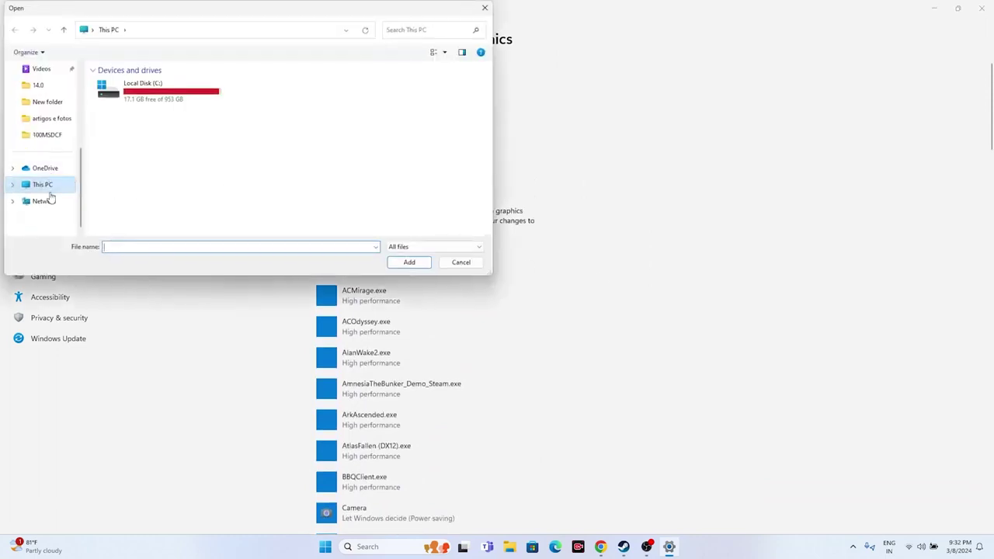
pyautogui.doubleClick(179, 89)
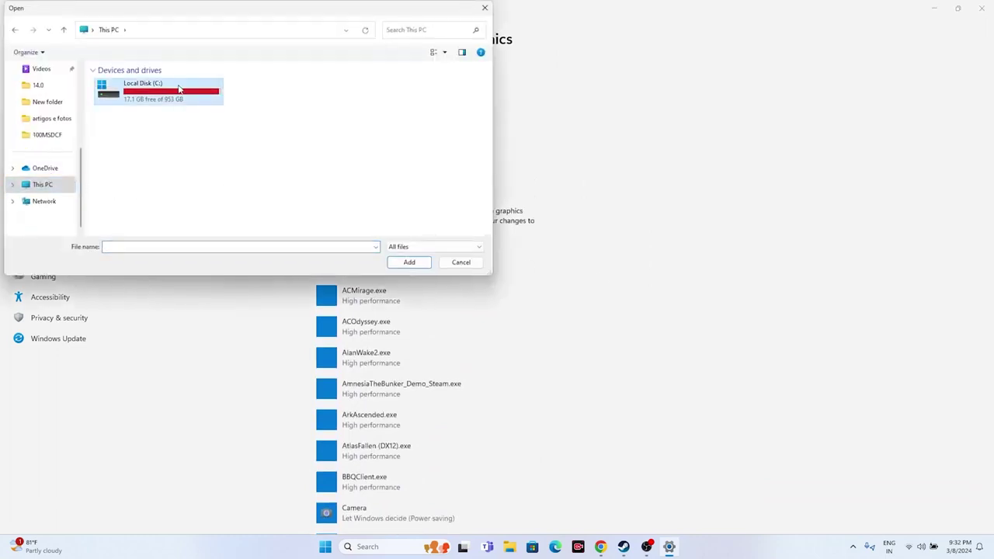
pyautogui.doubleClick(148, 181)
pyautogui.scroll(-4, 148, 151)
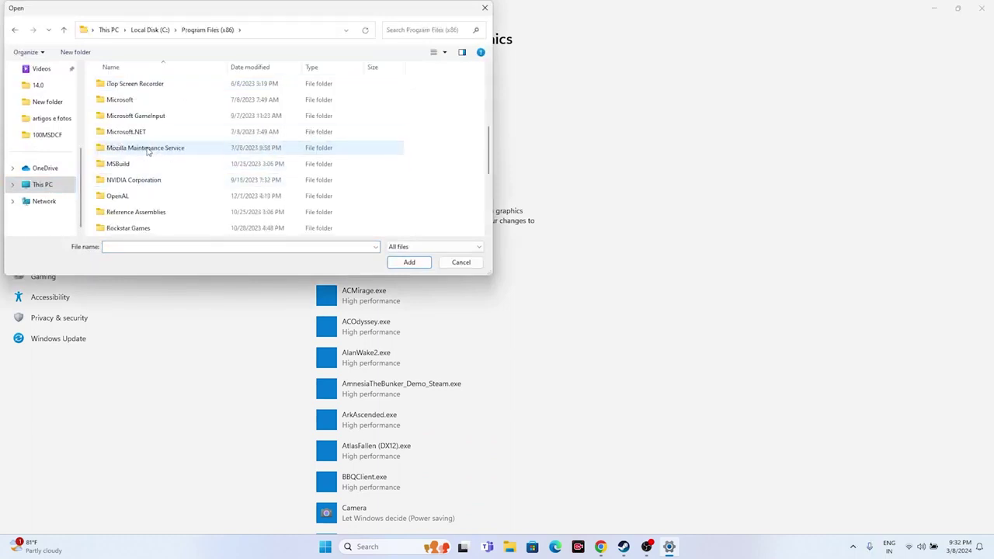
pyautogui.doubleClick(126, 195)
pyautogui.scroll(-3, 136, 167)
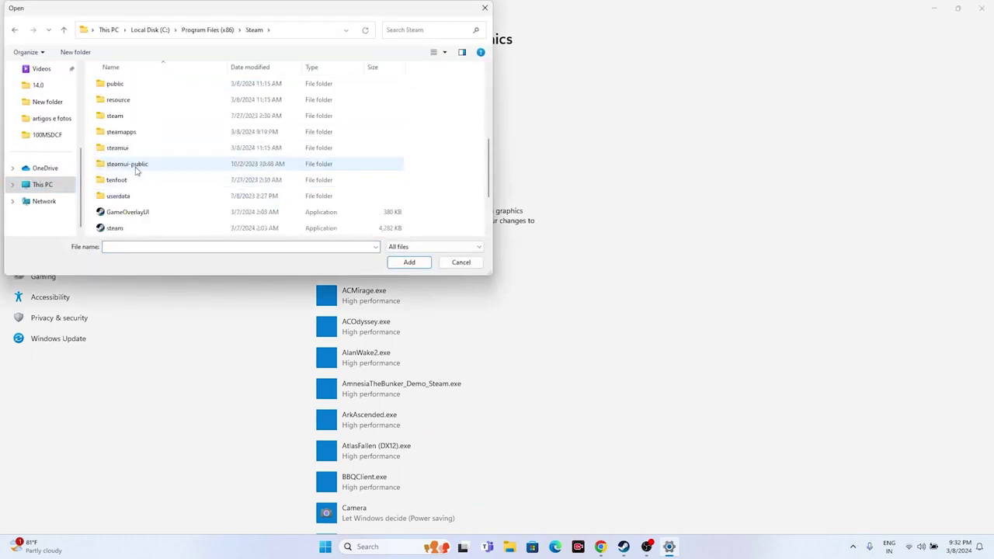
pyautogui.doubleClick(140, 132)
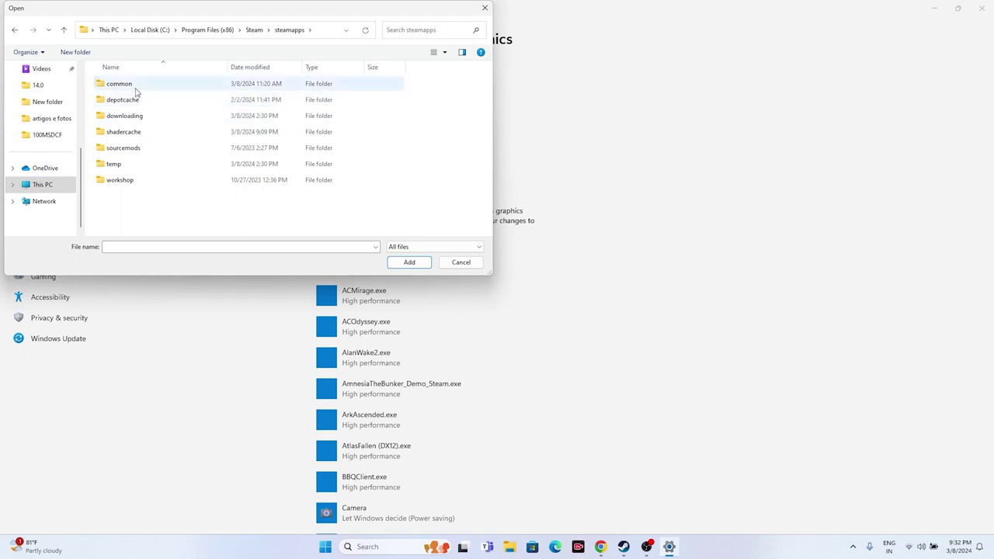
# Add WWE2K24_x64 from the common\WWE 2K24 folder to the custom graphics app list.
pyautogui.doubleClick(133, 86)
pyautogui.scroll(-5, 144, 147)
pyautogui.scroll(-12, 144, 147)
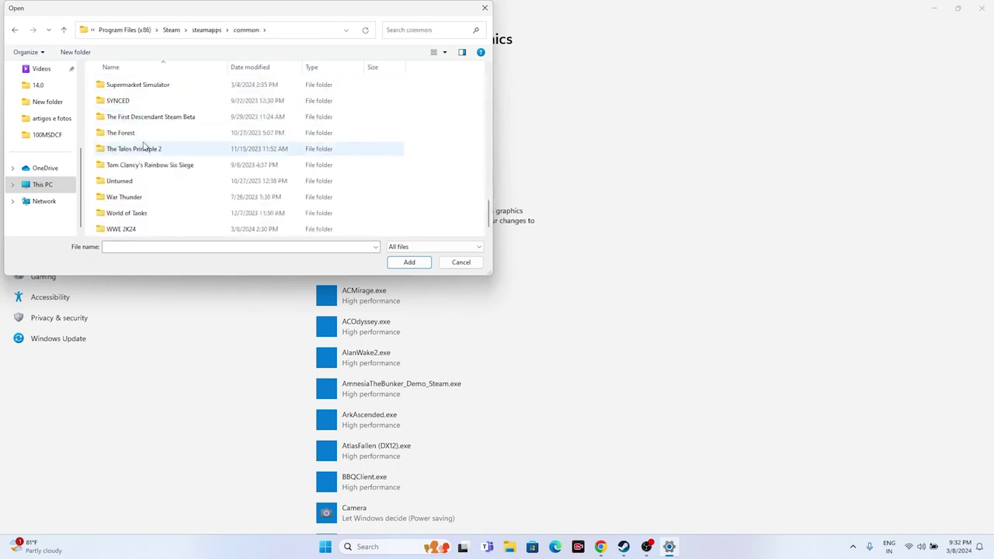
pyautogui.doubleClick(137, 229)
pyautogui.click(135, 119)
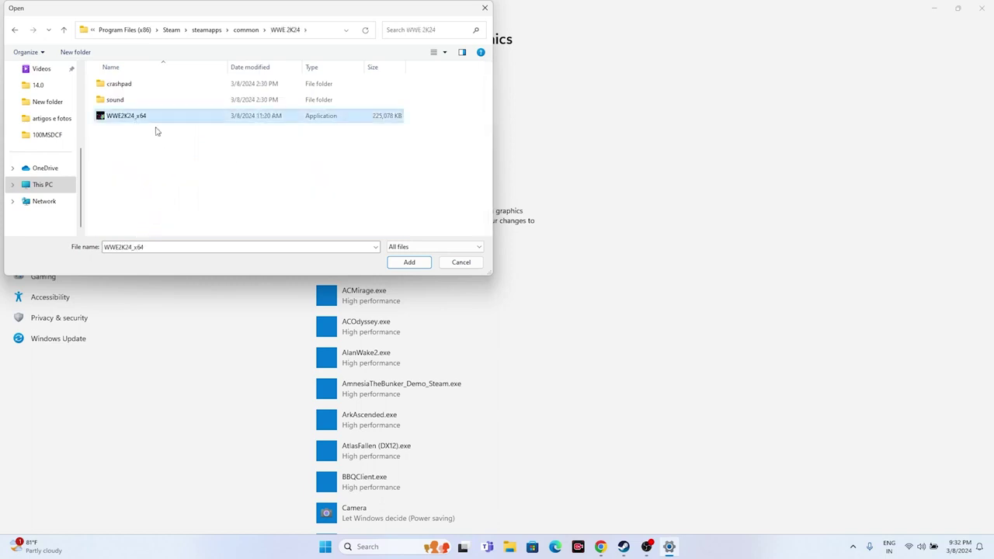
pyautogui.click(409, 262)
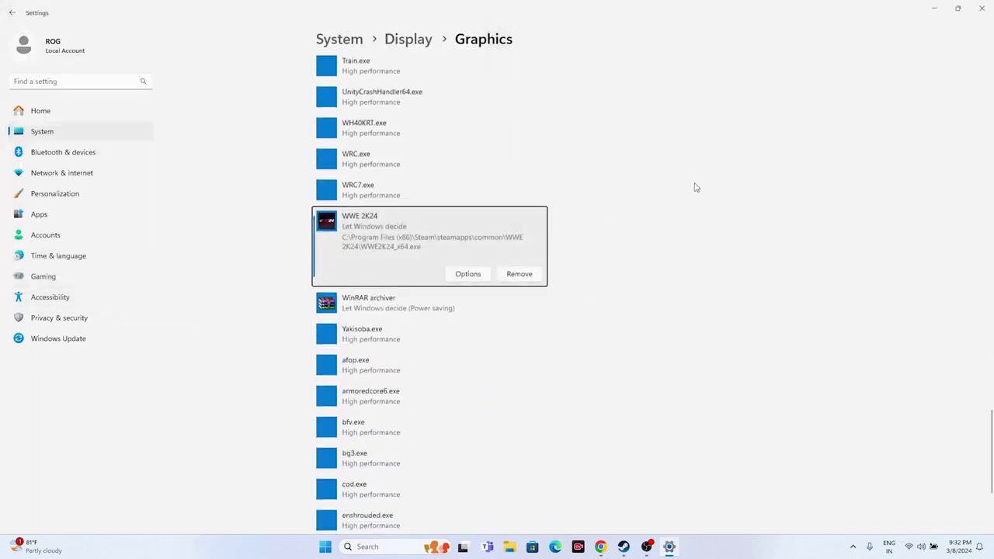
# Set the graphics preference of WWE 2K24 to High performance, save it, and close Settings.
pyautogui.click(466, 273)
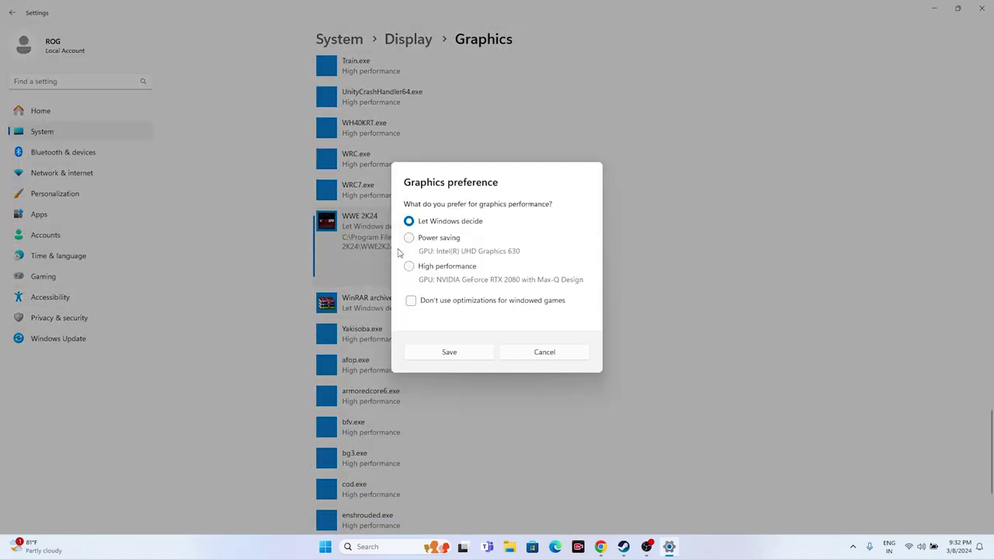
pyautogui.click(409, 266)
pyautogui.click(435, 354)
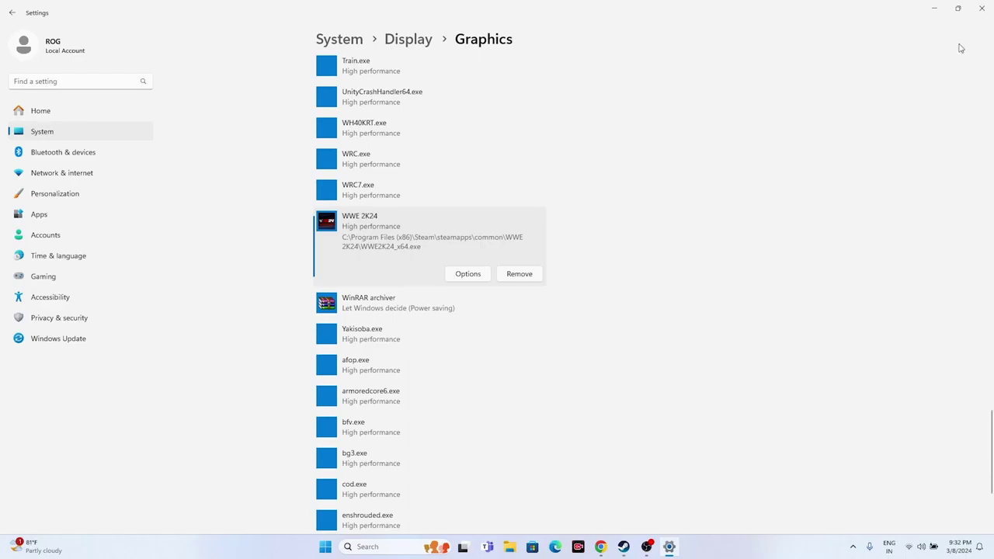
pyautogui.click(982, 8)
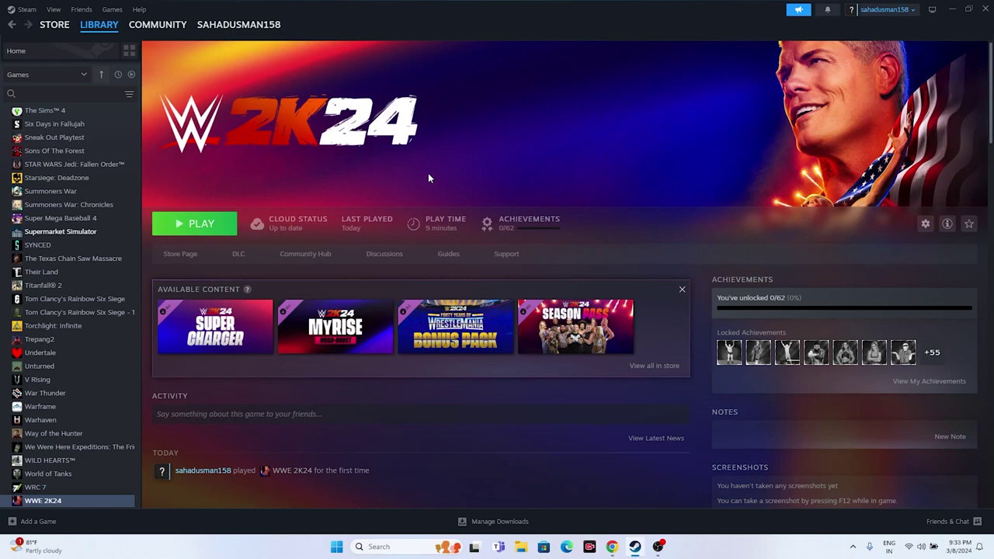
# Minimize Steam and open the Virtual Memory settings through the advanced system settings and performance options.
pyautogui.click(953, 11)
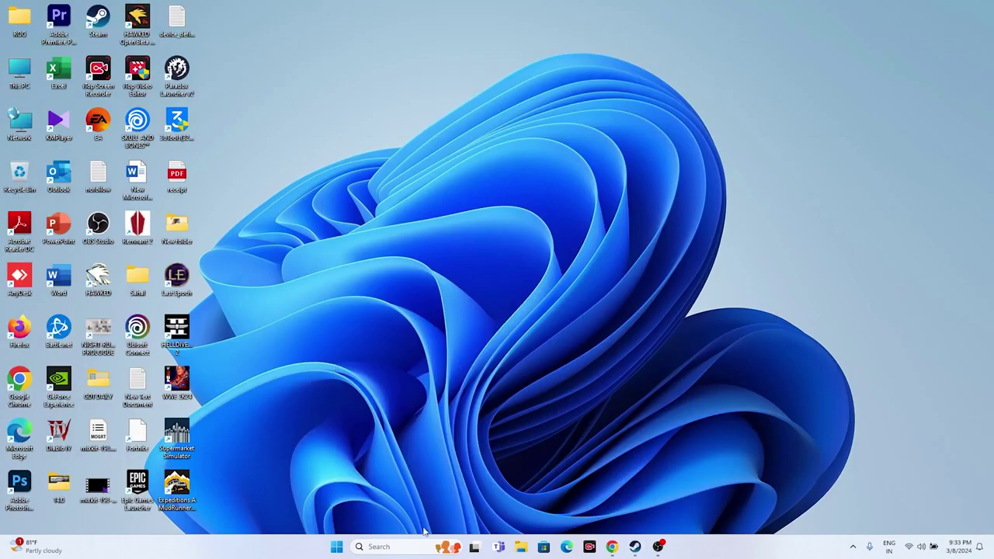
pyautogui.click(389, 544)
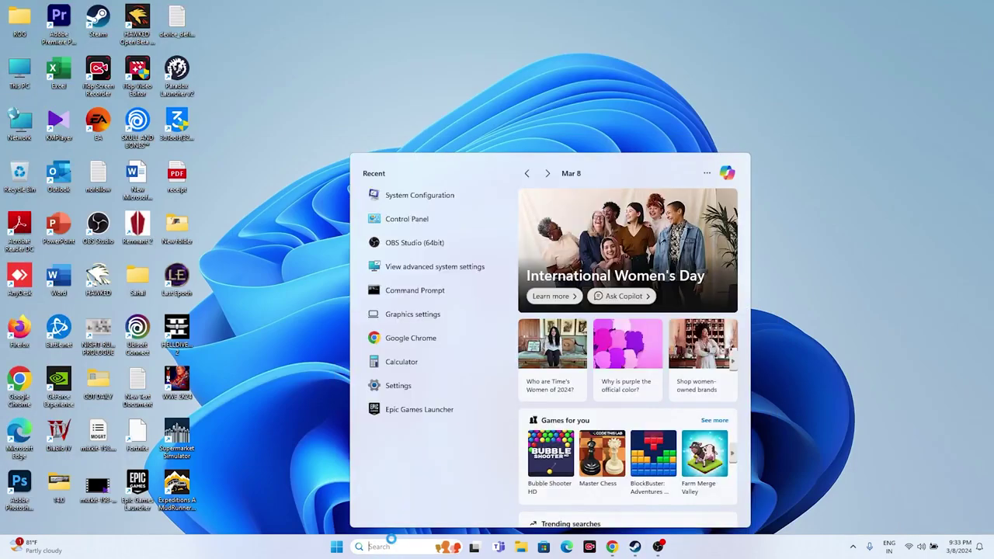
pyautogui.click(420, 268)
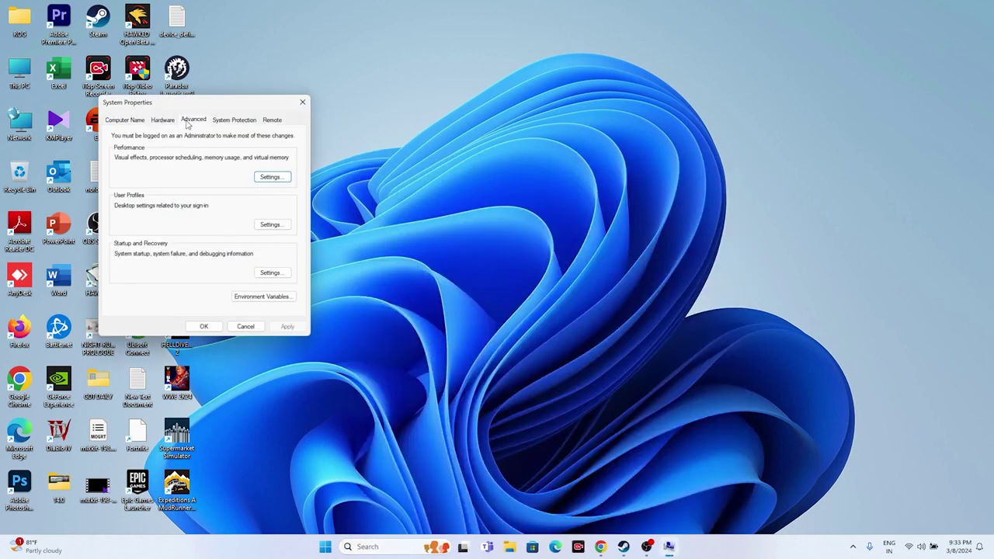
pyautogui.click(268, 177)
pyautogui.click(175, 160)
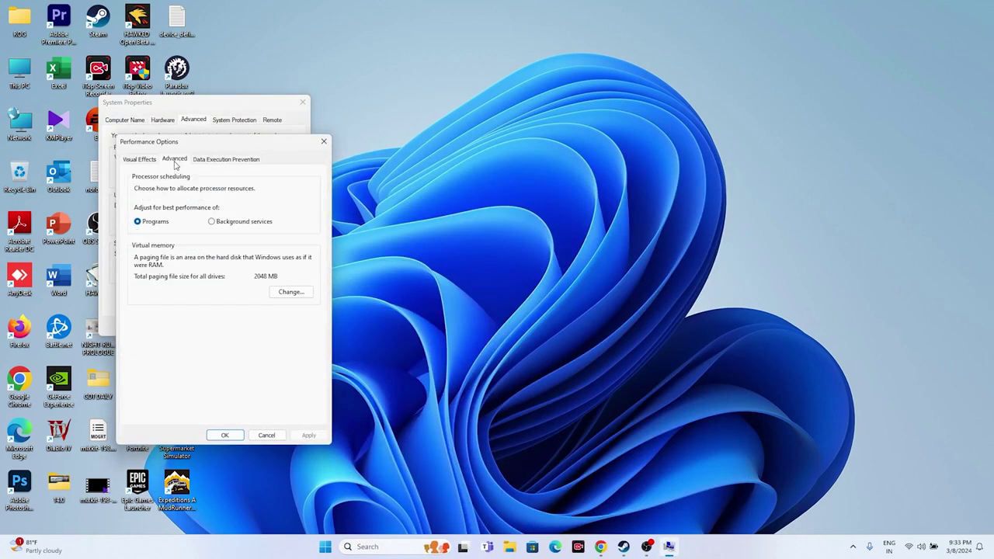
pyautogui.click(290, 292)
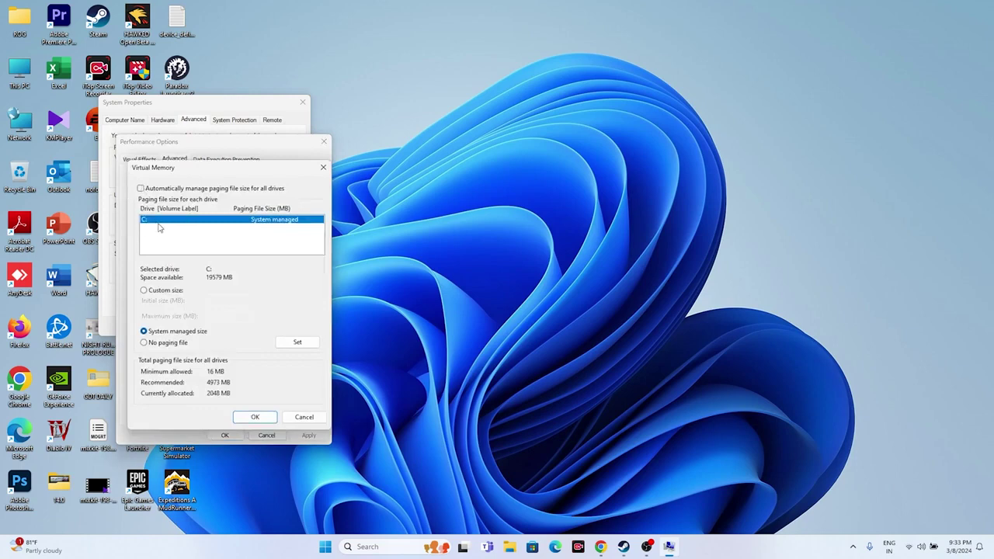
# Choose a custom paging file size for drive C: and open Calculator.
pyautogui.click(143, 291)
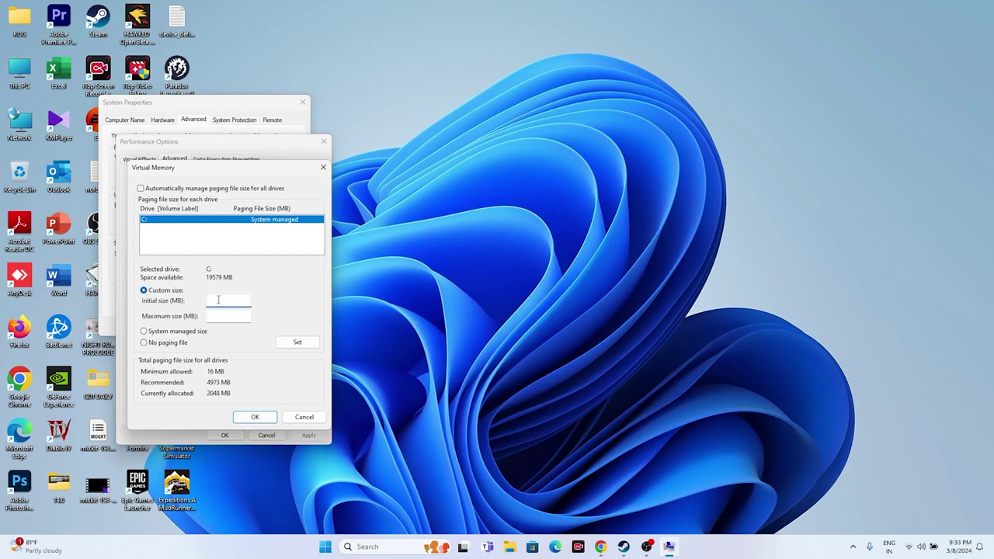
pyautogui.click(219, 317)
pyautogui.click(400, 547)
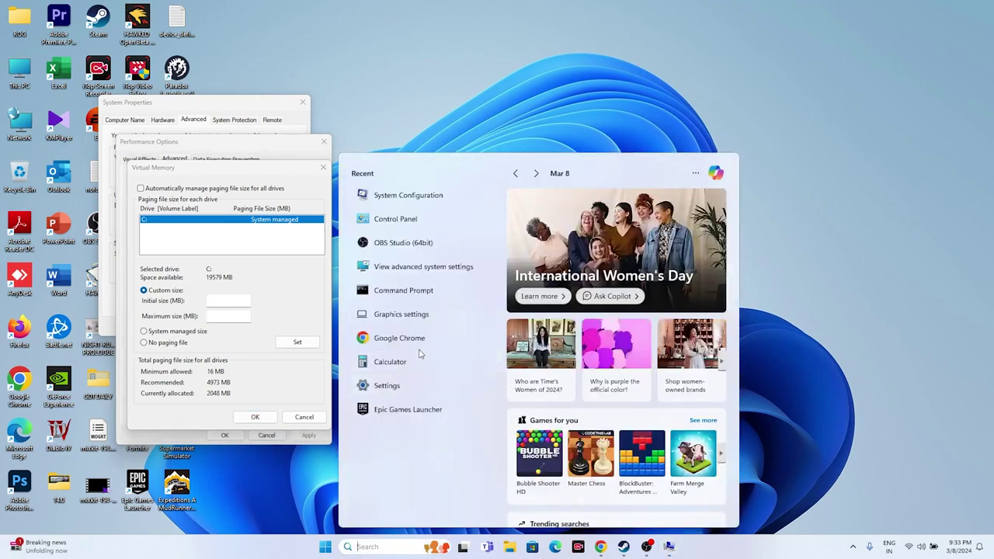
pyautogui.click(406, 368)
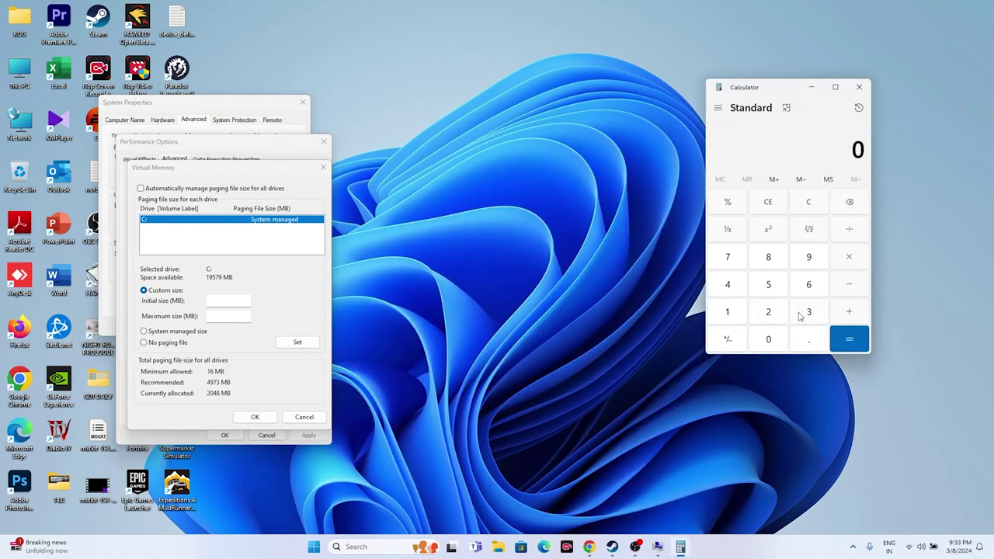
# Calculate 32 × 1024 in Calculator to convert the memory size to megabytes.
pyautogui.click(803, 313)
pyautogui.click(769, 315)
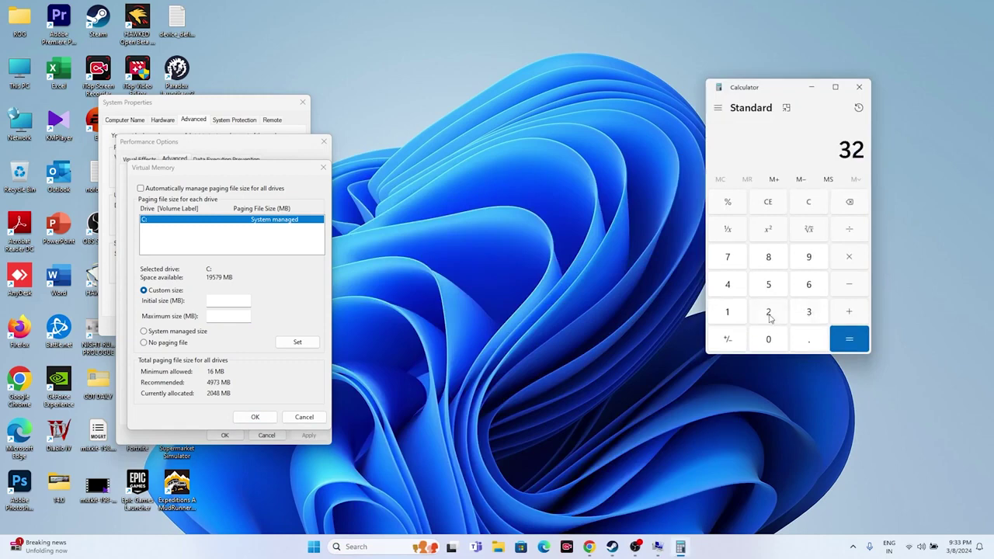
pyautogui.click(848, 256)
pyautogui.click(728, 311)
pyautogui.click(768, 338)
pyautogui.click(768, 311)
pyautogui.click(728, 284)
pyautogui.click(849, 339)
# Multiply the converted memory size by 1.5 in Calculator to get the initial paging file size.
pyautogui.click(849, 257)
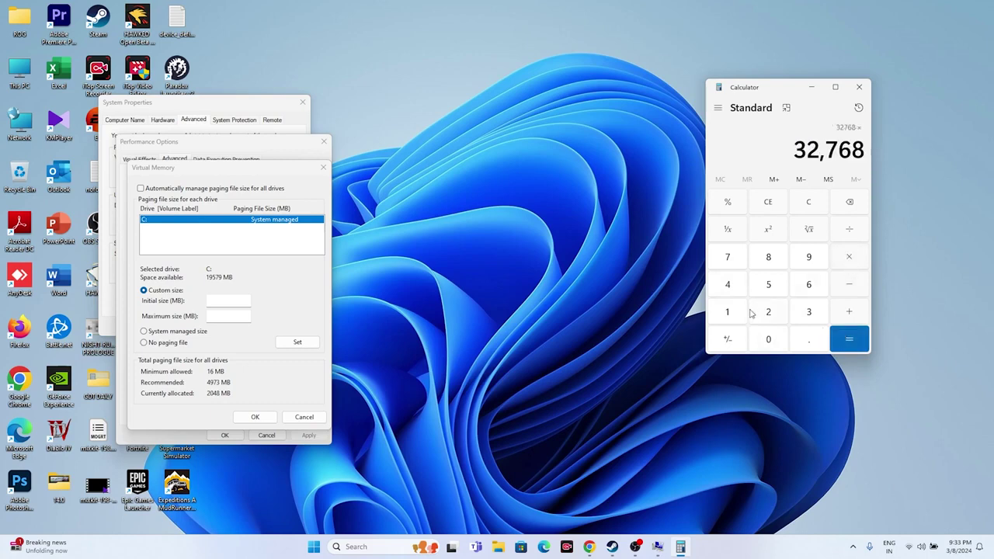
pyautogui.click(754, 314)
pyautogui.click(850, 204)
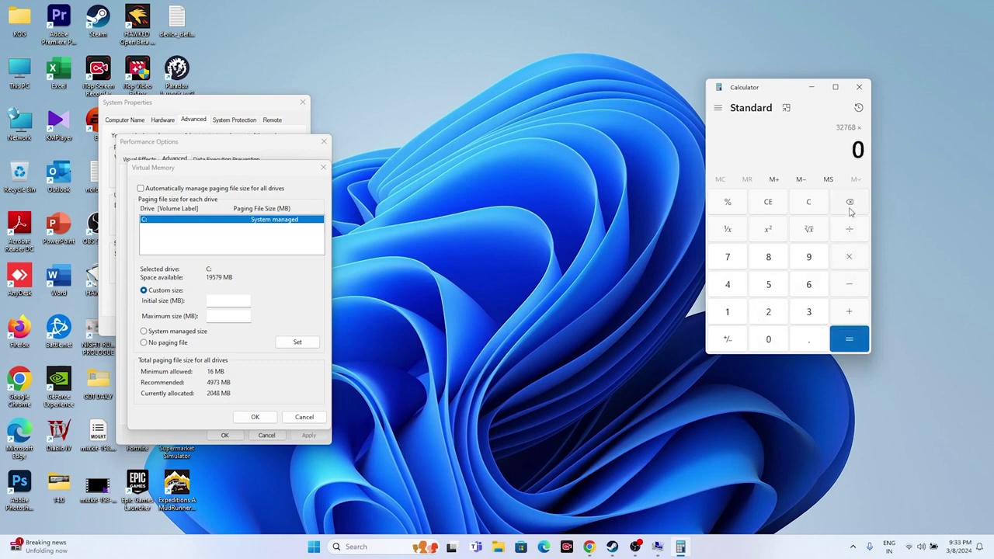
pyautogui.click(728, 312)
pyautogui.click(801, 340)
pyautogui.click(785, 292)
pyautogui.click(849, 339)
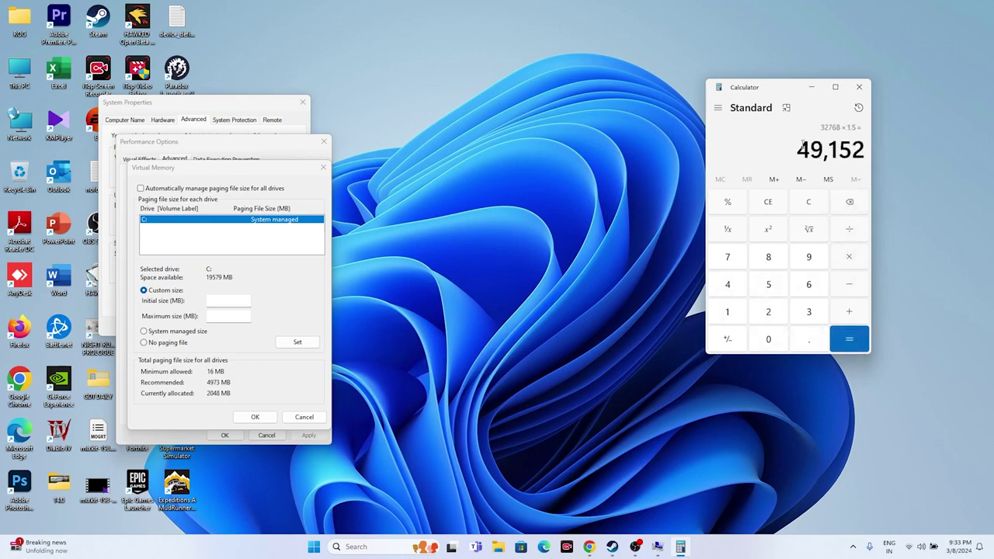
# Copy the result 49,152 from Calculator into the initial size of the paging file.
pyautogui.moveTo(803, 145); pyautogui.dragTo(864, 149)
pyautogui.rightClick(859, 151)
pyautogui.click(878, 162)
pyautogui.click(228, 300)
pyautogui.rightClick(231, 300)
pyautogui.click(279, 349)
pyautogui.press('Tab')
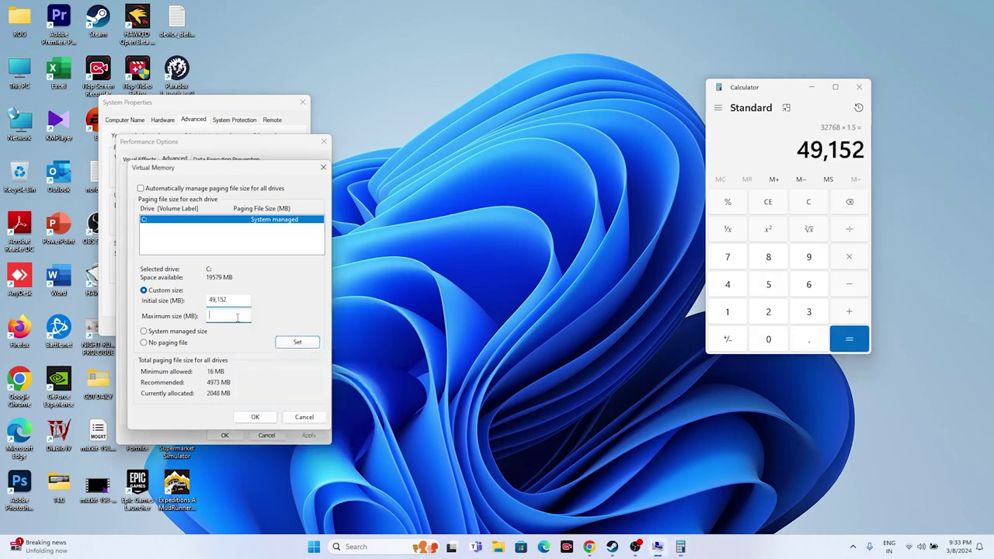
# Clear Calculator and compute 32 × 1024 again for the maximum paging file size.
pyautogui.click(779, 202)
pyautogui.click(808, 311)
pyautogui.click(768, 312)
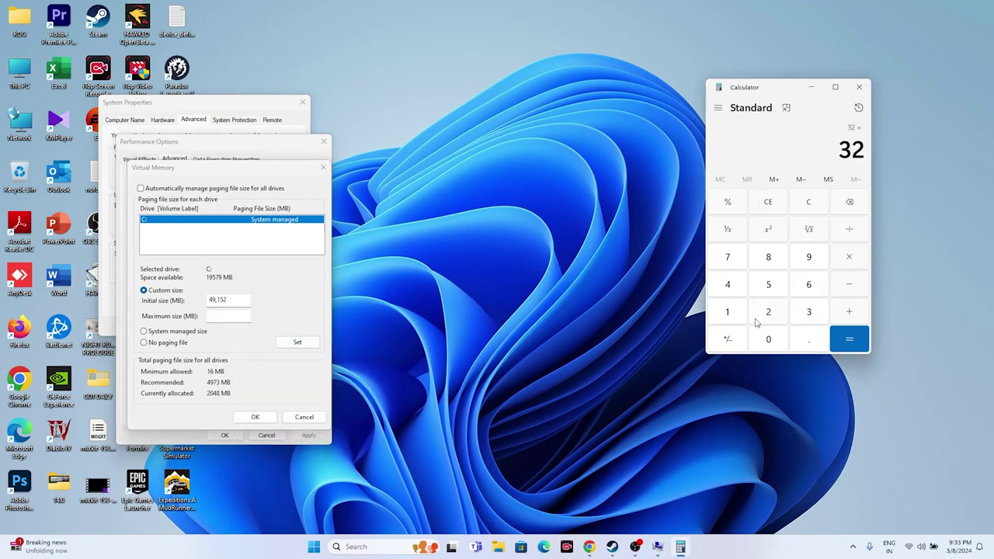
pyautogui.click(728, 311)
pyautogui.click(769, 339)
pyautogui.click(769, 311)
pyautogui.click(728, 284)
pyautogui.click(849, 339)
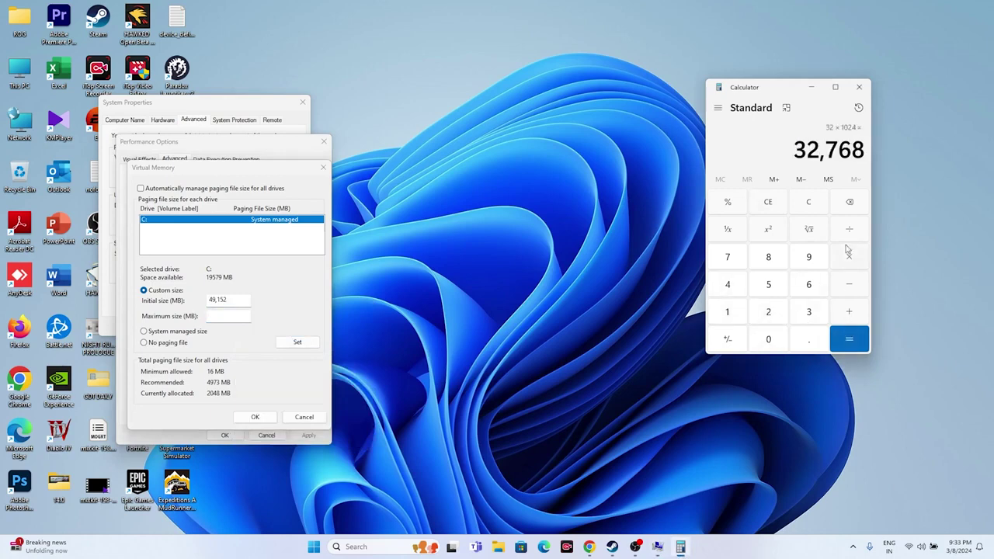
# Multiply the converted memory size by 3 and copy the result 98,304 into the maximum paging file size.
pyautogui.click(849, 255)
pyautogui.click(809, 311)
pyautogui.click(849, 338)
pyautogui.moveTo(796, 149); pyautogui.dragTo(867, 149)
pyautogui.rightClick(841, 149)
pyautogui.click(858, 158)
pyautogui.rightClick(219, 316)
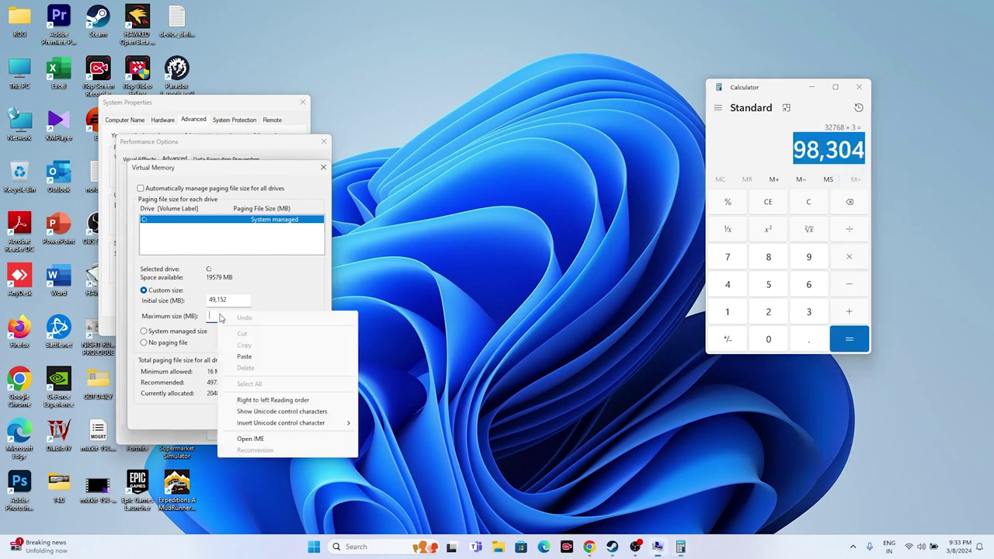
pyautogui.click(244, 355)
# Set and confirm the custom paging file size, and close the system dialogs and Calculator.
pyautogui.click(302, 340)
pyautogui.click(260, 416)
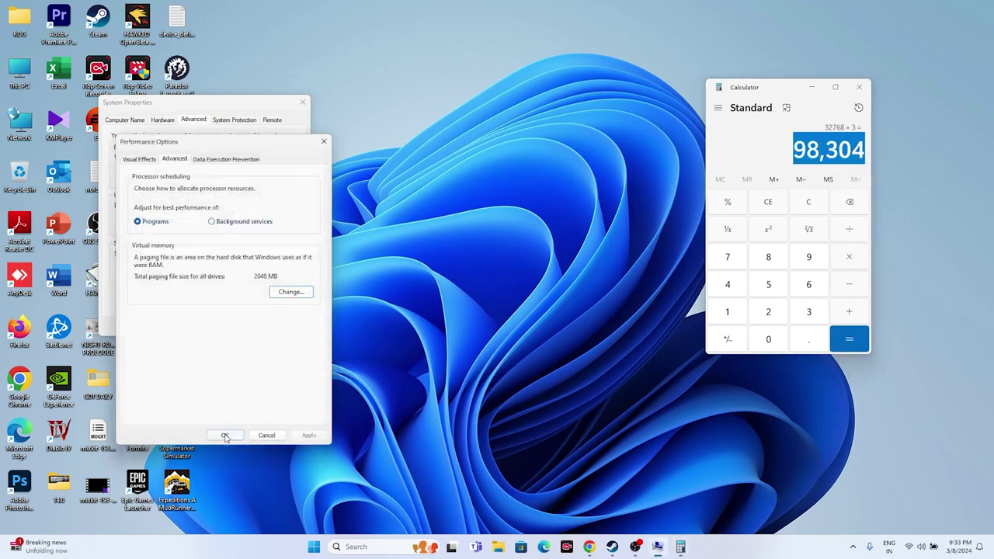
pyautogui.click(225, 436)
pyautogui.click(302, 102)
pyautogui.click(859, 86)
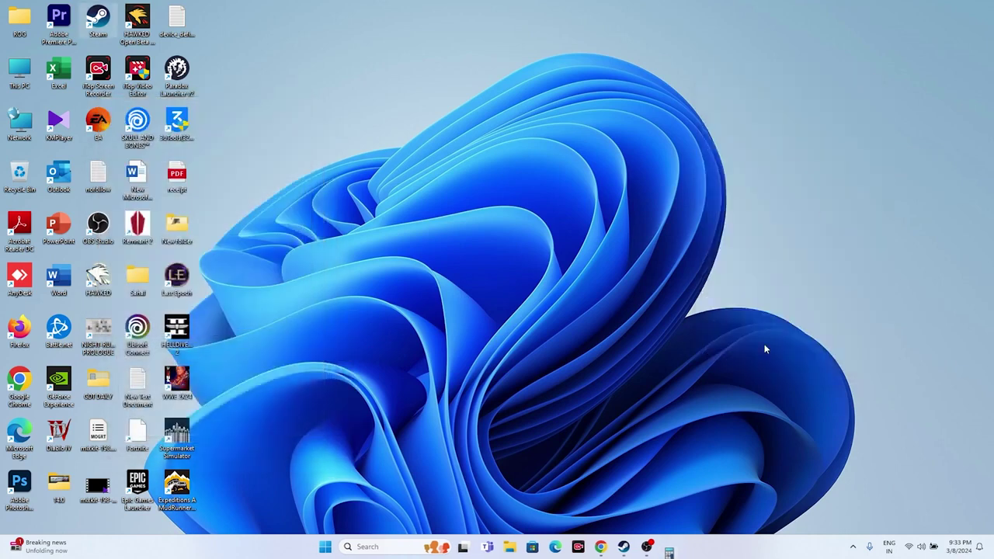
pyautogui.click(612, 547)
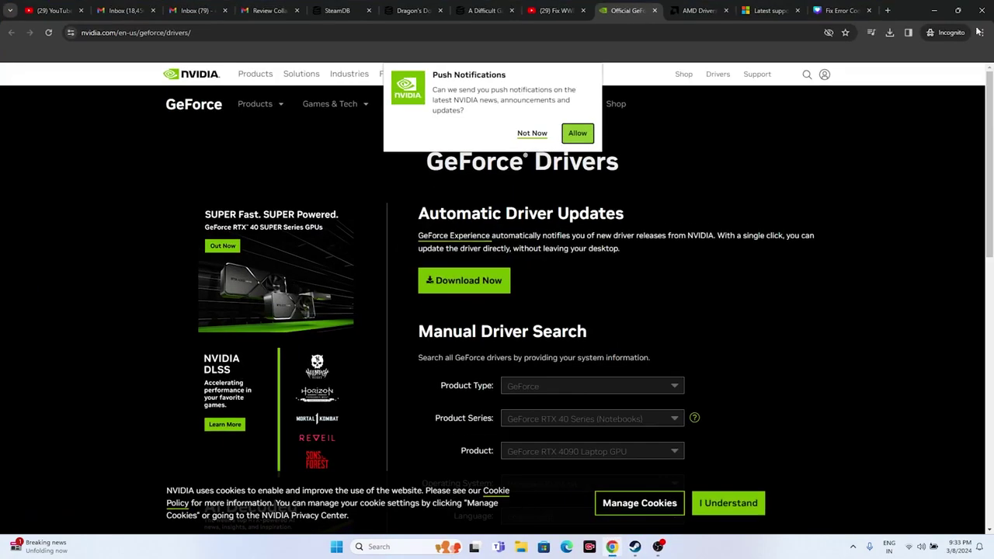
pyautogui.click(935, 10)
pyautogui.click(636, 547)
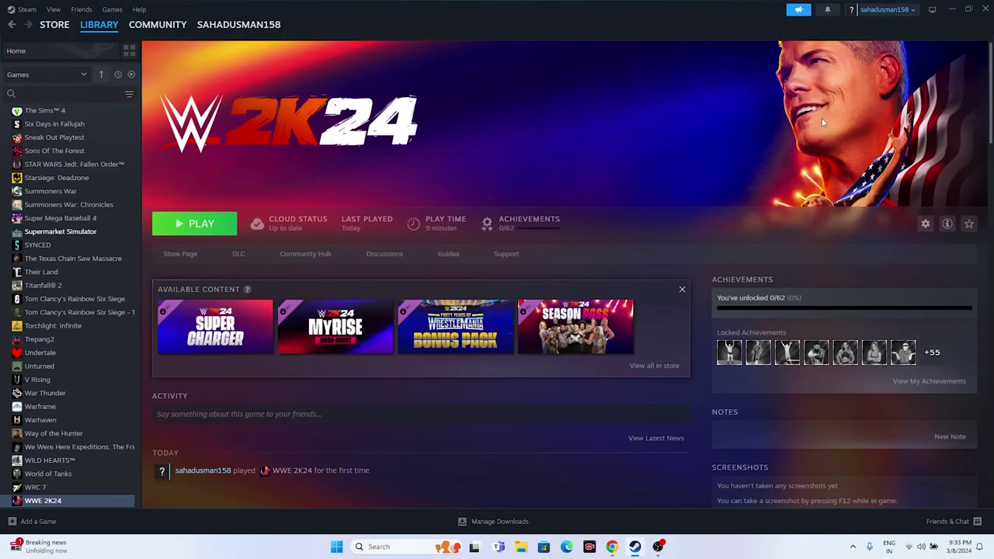
pyautogui.click(953, 9)
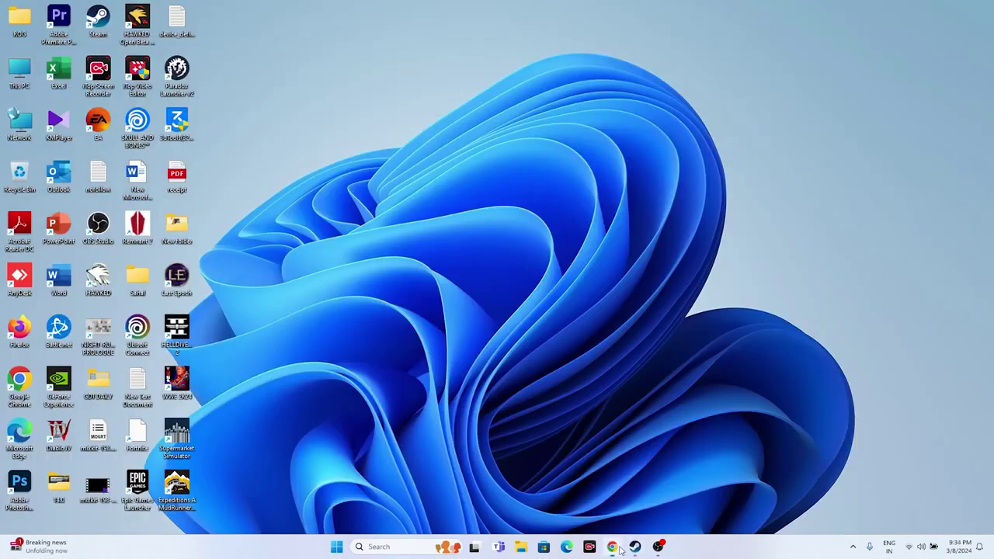
# Switch to the GeForce Drivers page in Chrome and decline its push notifications.
pyautogui.click(612, 547)
pyautogui.click(535, 133)
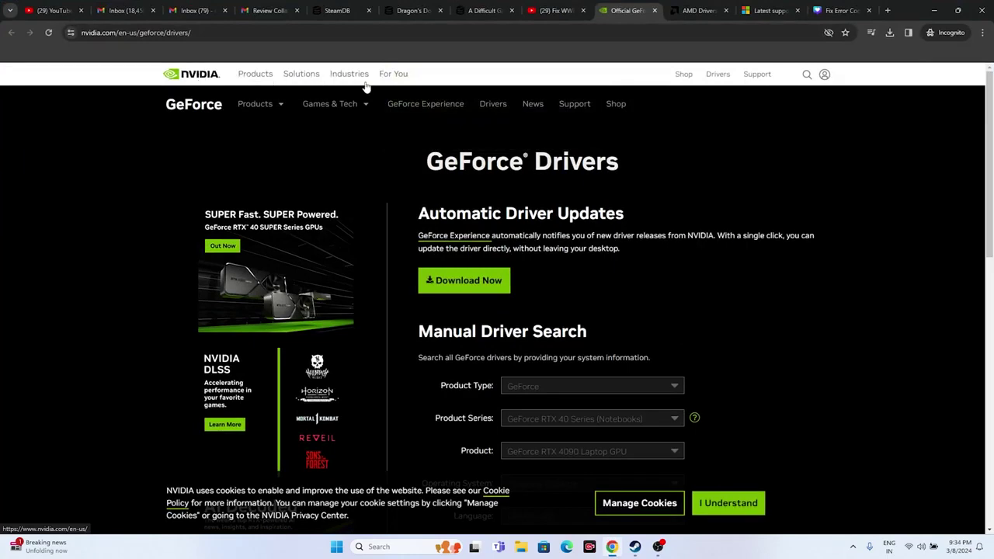
pyautogui.click(701, 9)
pyautogui.click(627, 8)
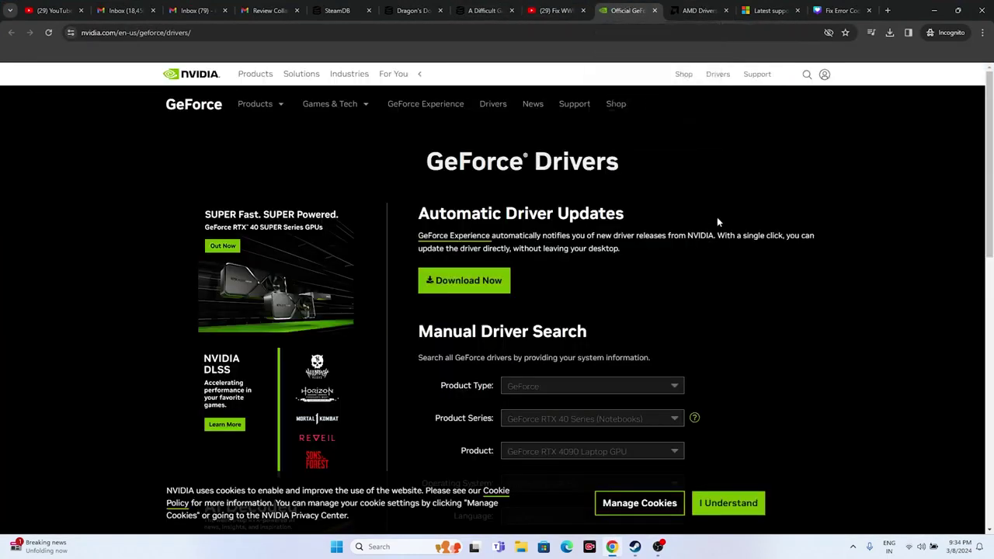
# Search manually for GeForce drivers with the product series GeForce RTX 40 Series (Notebooks) and the operating system Windows 11.
pyautogui.scroll(-3, 760, 175)
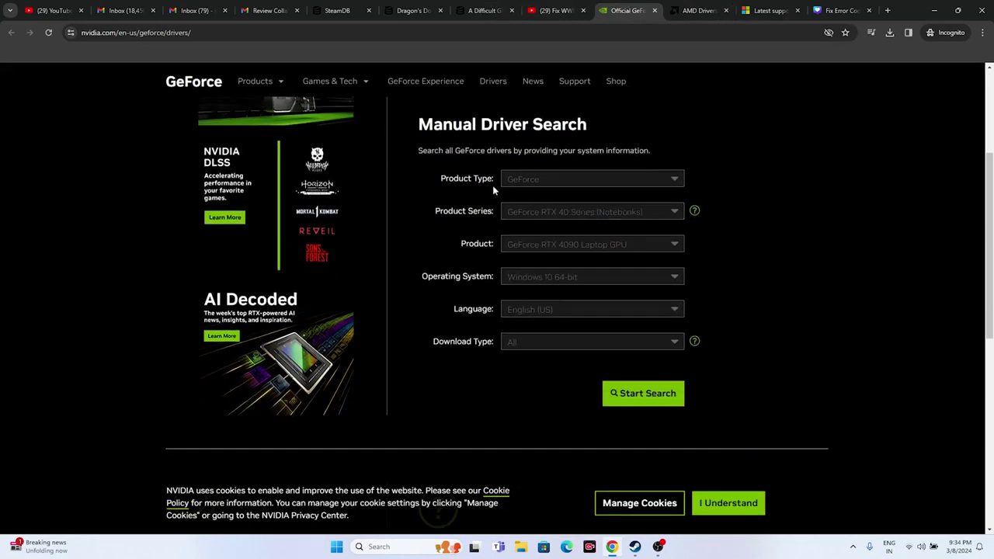
pyautogui.click(544, 180)
pyautogui.click(546, 202)
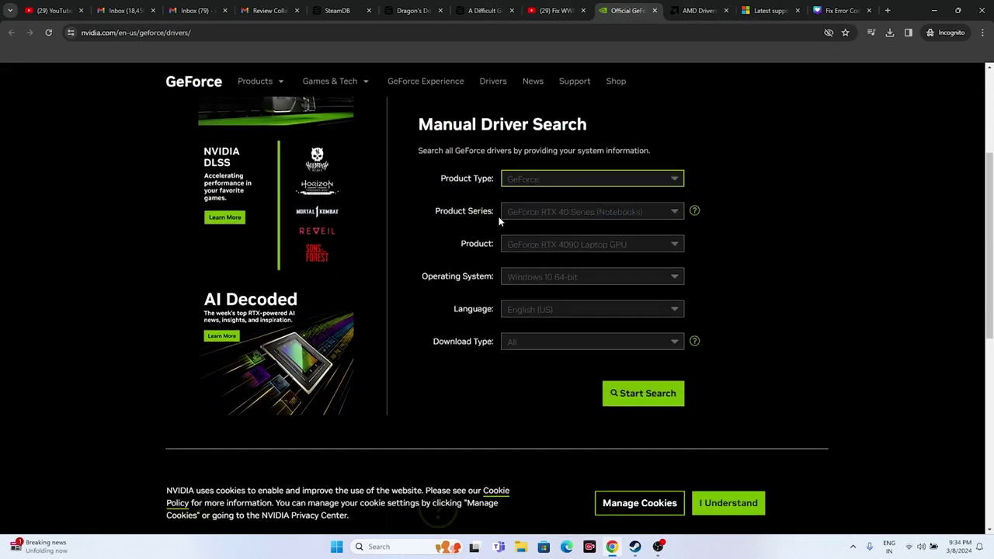
pyautogui.click(543, 218)
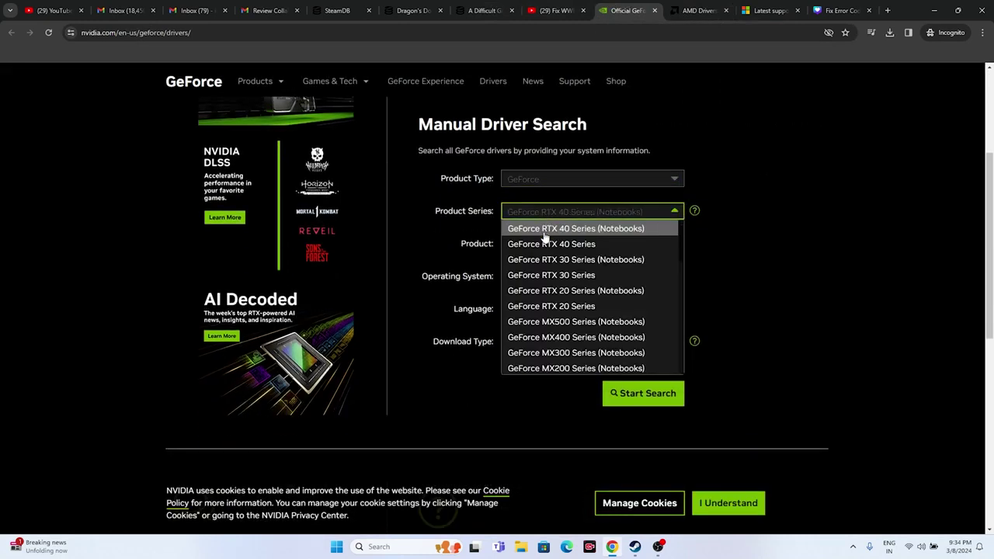
pyautogui.click(648, 233)
pyautogui.click(534, 284)
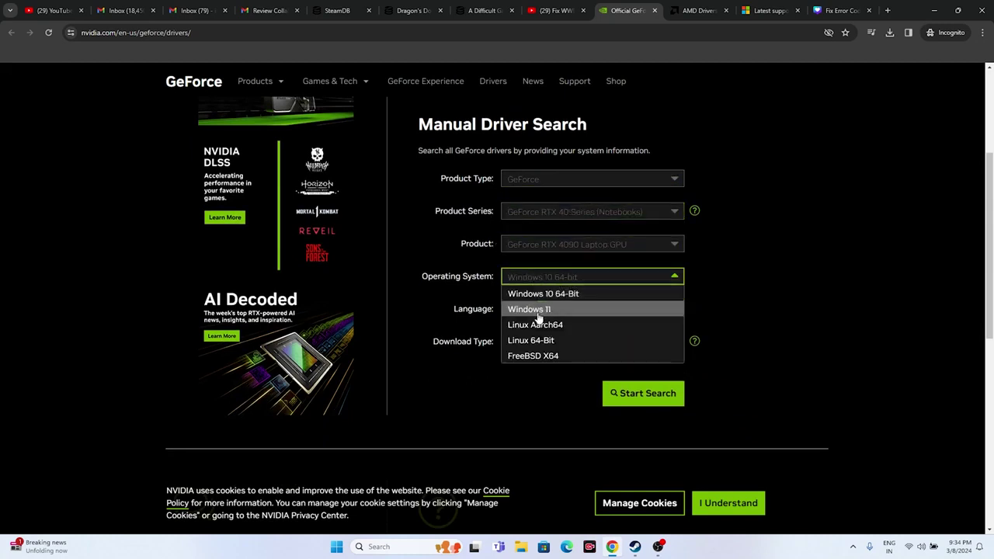
pyautogui.click(538, 309)
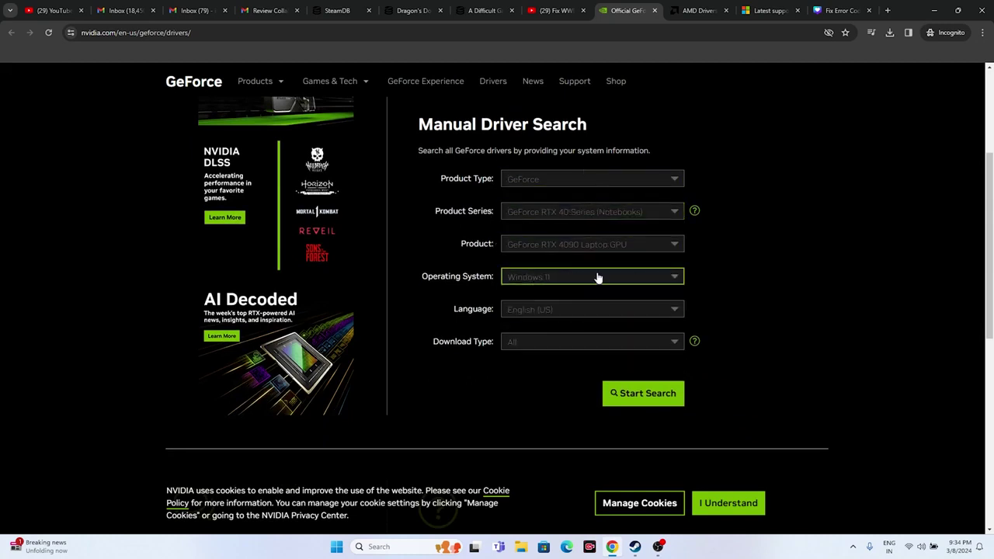
pyautogui.click(633, 393)
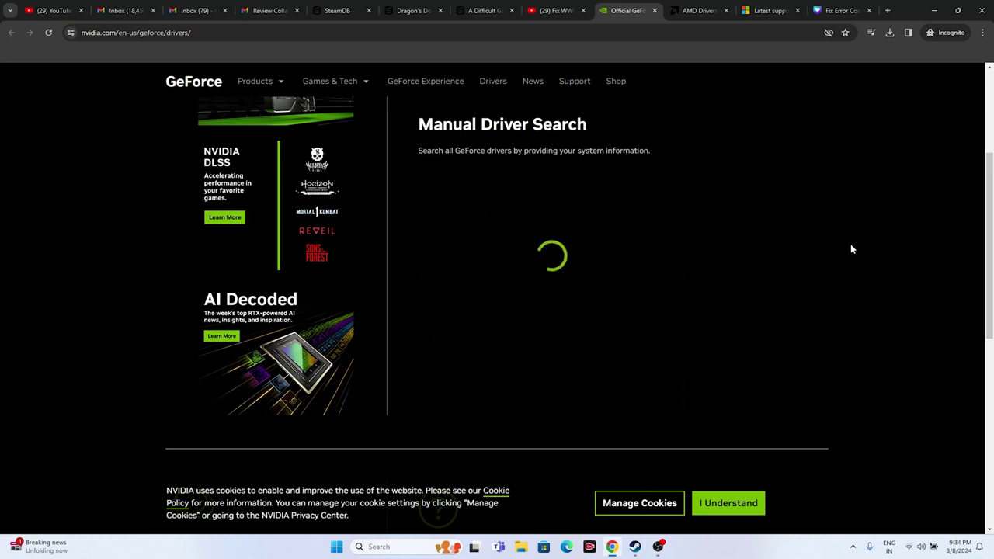
# Examine the version and release date of the newest GeForce Game Ready Driver in the driver results.
pyautogui.scroll(-1, 826, 169)
pyautogui.scroll(-3, 825, 168)
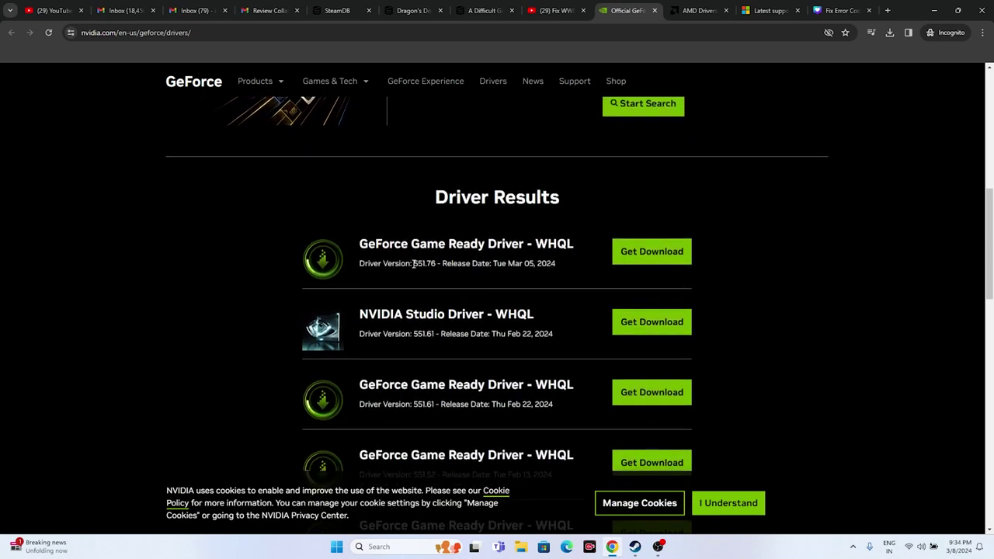
pyautogui.moveTo(413, 264); pyautogui.dragTo(435, 264)
pyautogui.click(521, 272)
pyautogui.moveTo(525, 264); pyautogui.dragTo(619, 251)
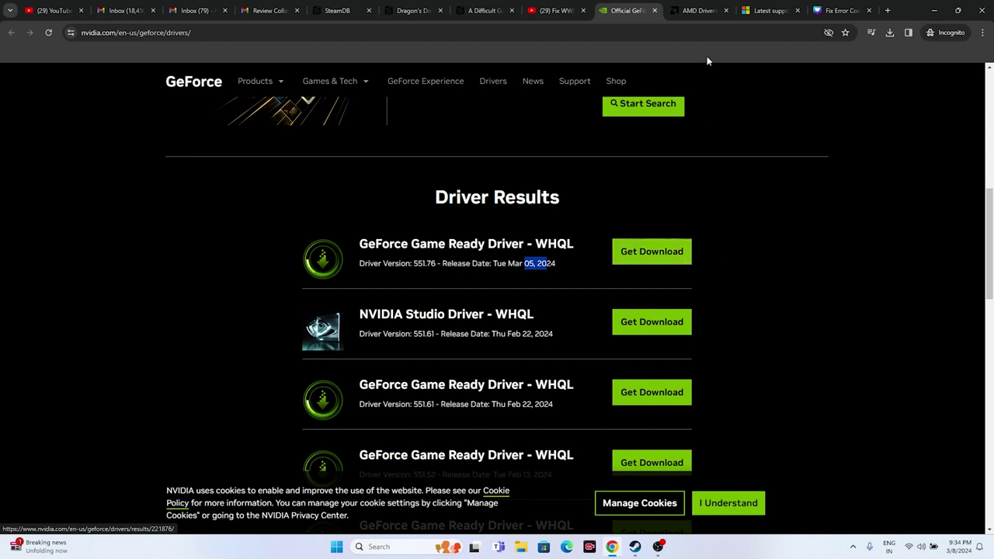
# Find drivers on the AMD support page for Graphics, AMD Radeon RX 7000M Series, AMD Radeon RX 7600M.
pyautogui.click(699, 8)
pyautogui.scroll(-3, 398, 255)
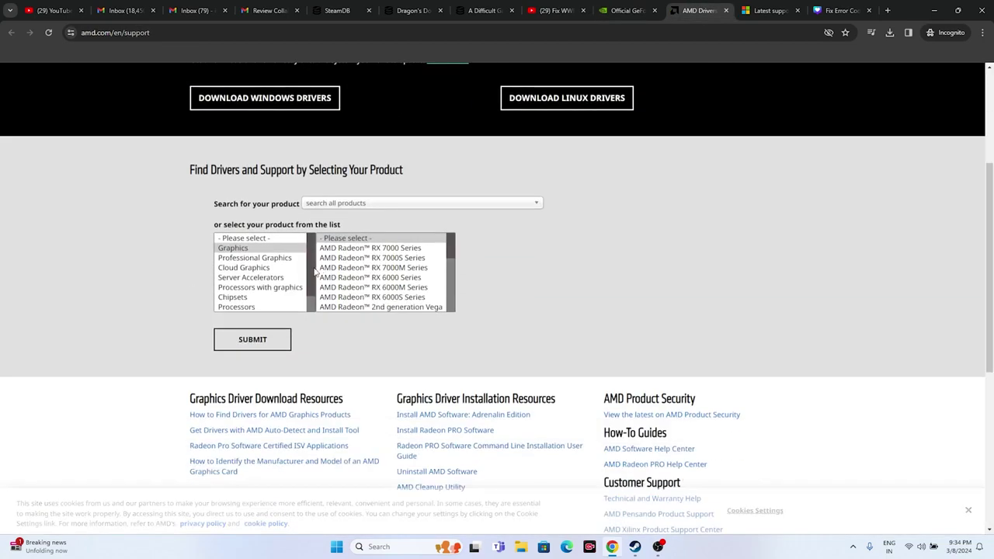
pyautogui.click(264, 248)
pyautogui.click(349, 267)
pyautogui.click(475, 248)
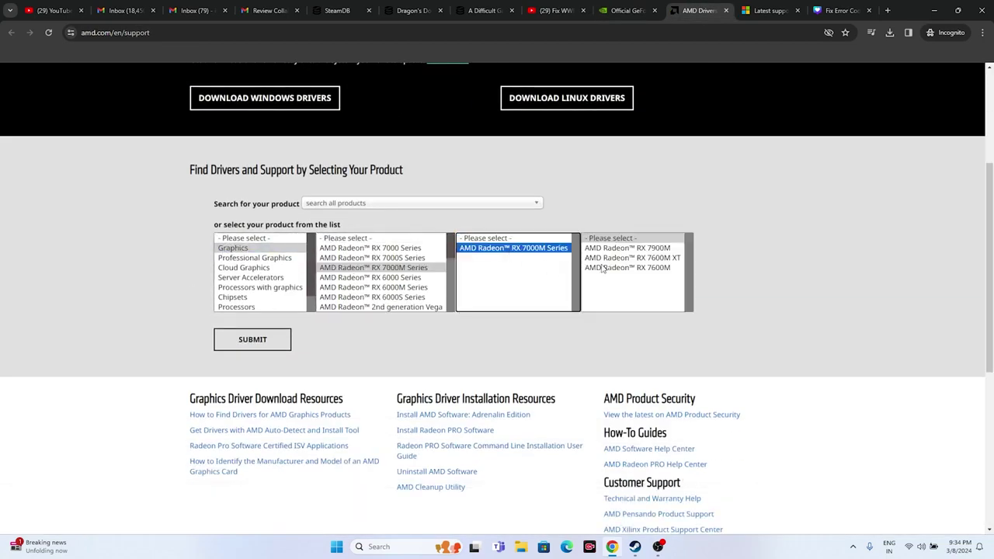
pyautogui.click(610, 268)
pyautogui.click(267, 339)
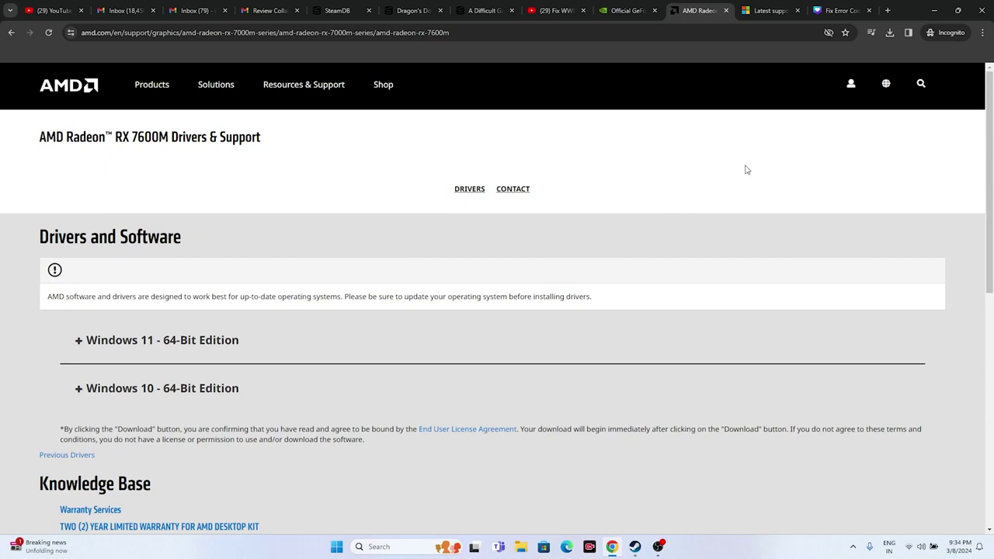
# Open the Microsoft Visual C++ Redistributable downloads article and go to the latest version's download table.
pyautogui.click(780, 6)
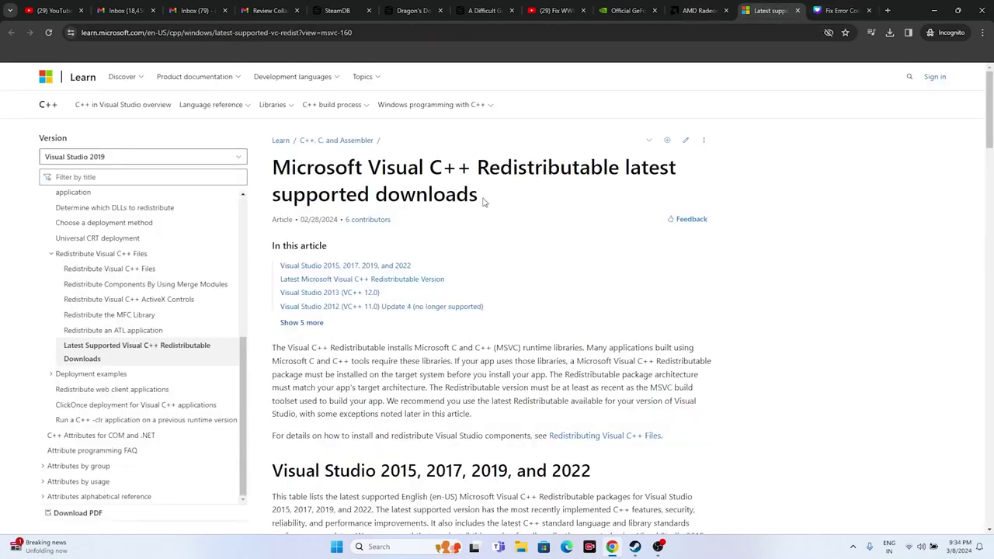
pyautogui.moveTo(484, 200); pyautogui.dragTo(281, 170)
pyautogui.click(533, 196)
pyautogui.scroll(-6, 547, 192)
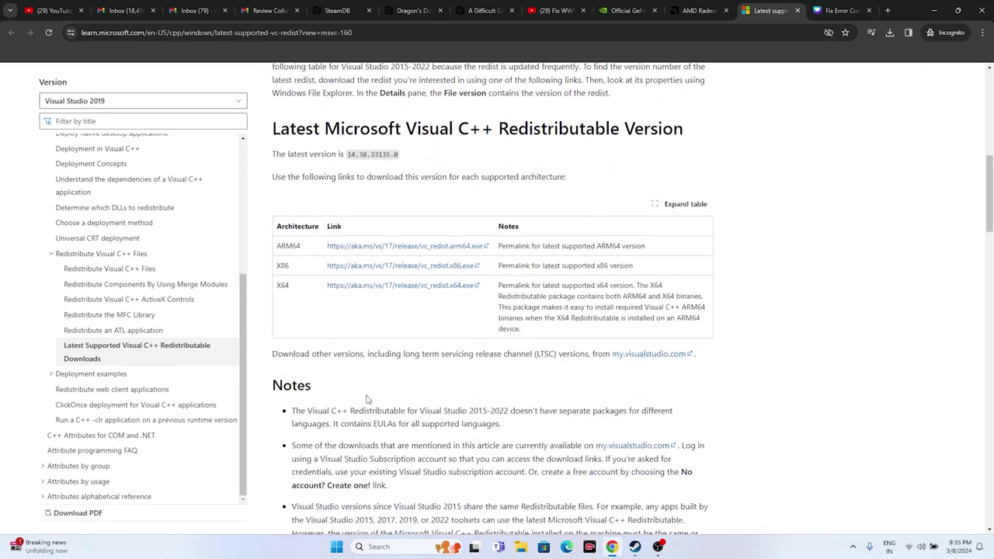
# Examine the X64 and X86 download links for the latest Visual C++ Redistributable.
pyautogui.doubleClick(281, 286)
pyautogui.click(366, 307)
pyautogui.moveTo(327, 287); pyautogui.dragTo(476, 291)
pyautogui.click(446, 314)
pyautogui.moveTo(326, 267); pyautogui.dragTo(475, 268)
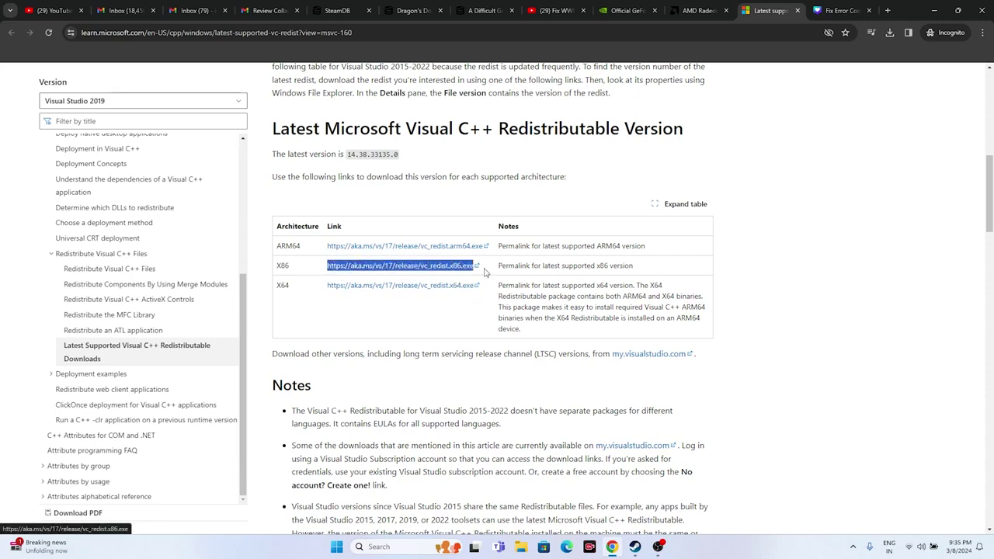
pyautogui.click(850, 309)
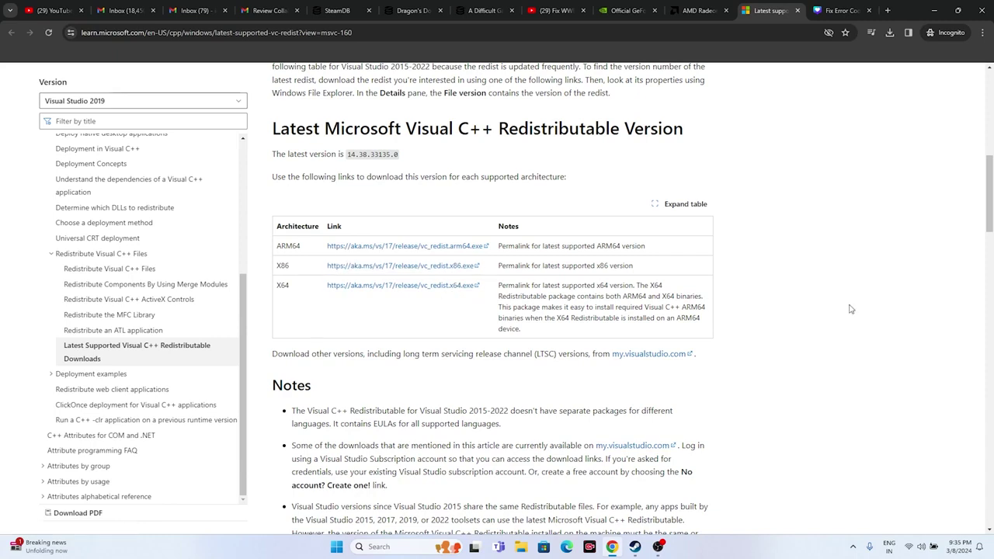
# Minimize Chrome and open Windows Settings.
pyautogui.click(935, 10)
pyautogui.click(408, 547)
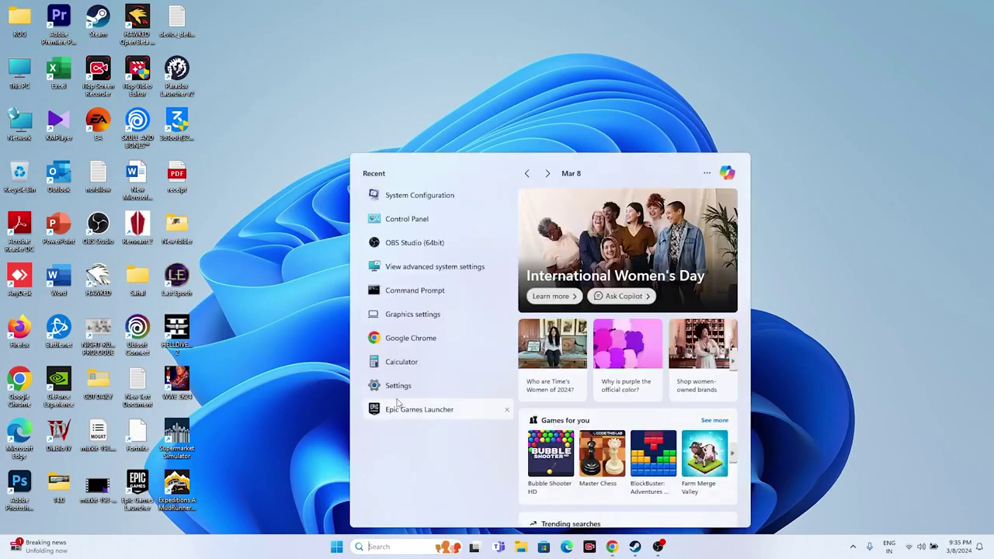
pyautogui.click(399, 386)
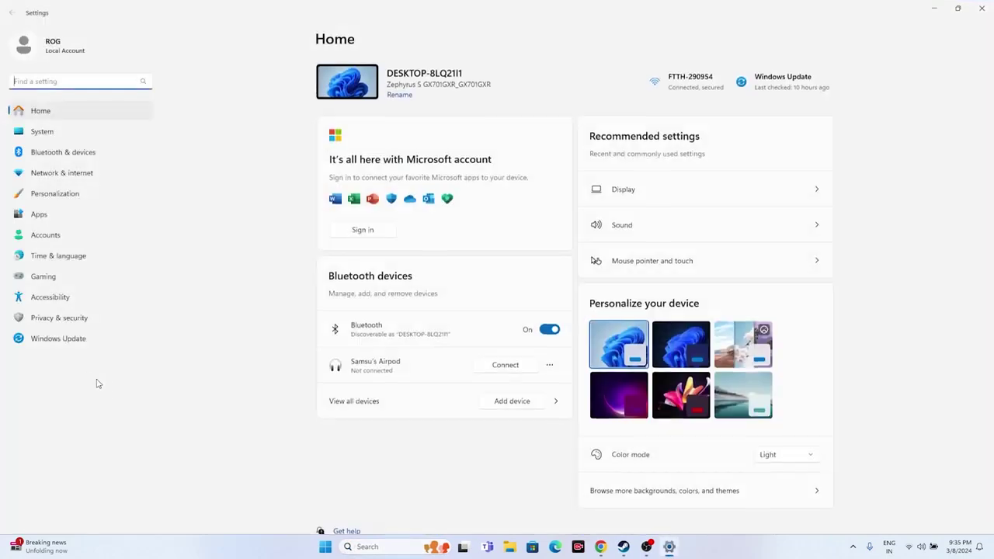
# View the Windows Update page in Settings, and close Settings.
pyautogui.click(85, 345)
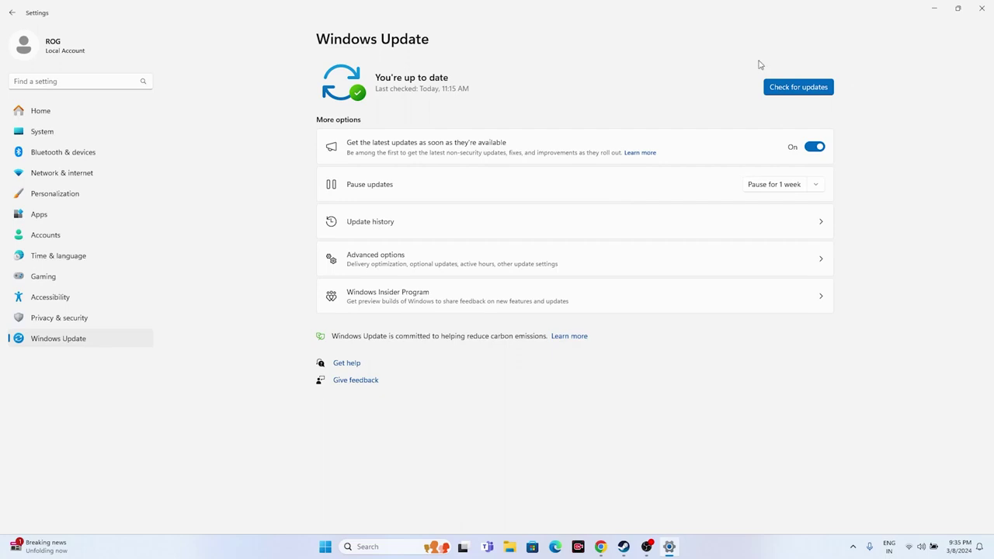
pyautogui.click(982, 9)
# Switch to Steam's WWE 2K24 library page, and check the free space on Local Disk (C:) in File Explorer.
pyautogui.click(637, 547)
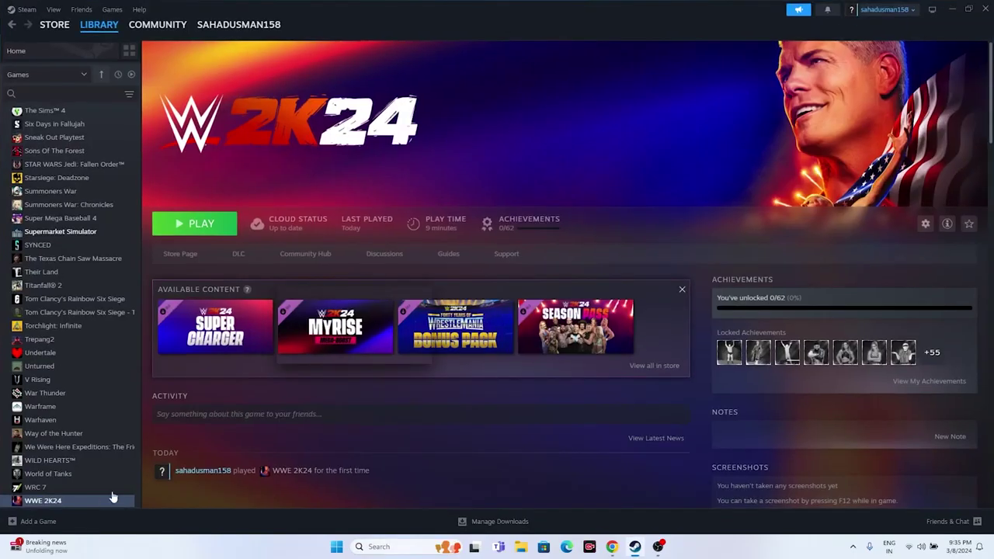
pyautogui.rightClick(97, 501)
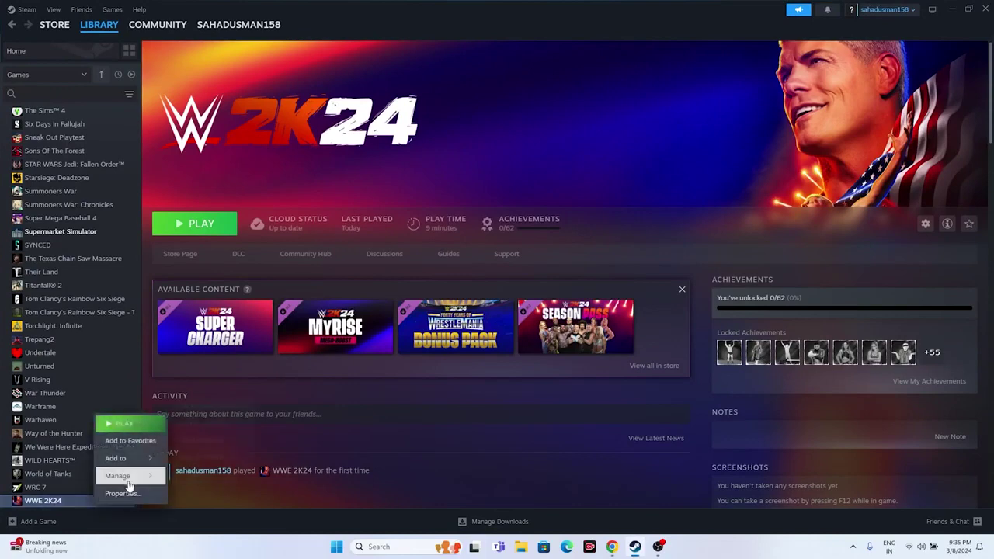
pyautogui.click(242, 501)
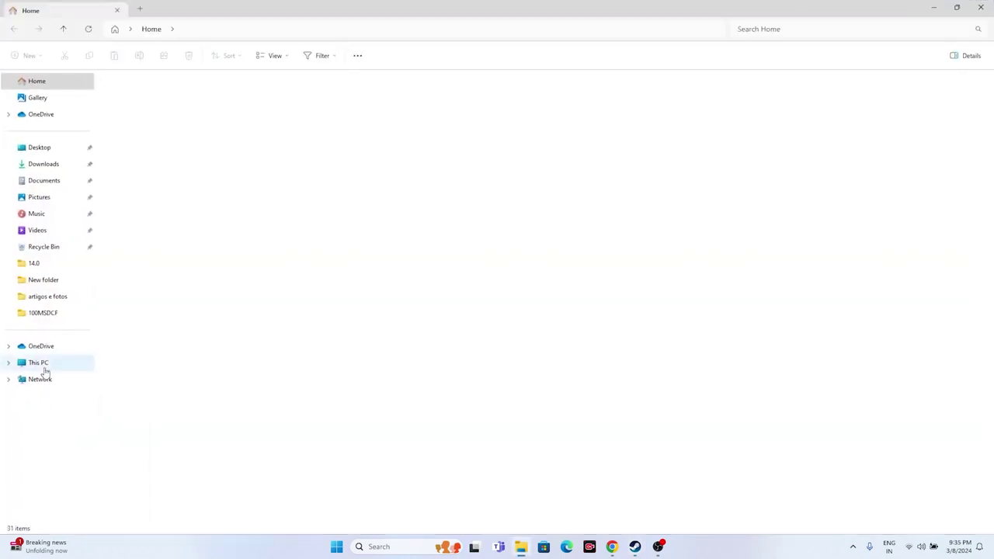
pyautogui.click(39, 362)
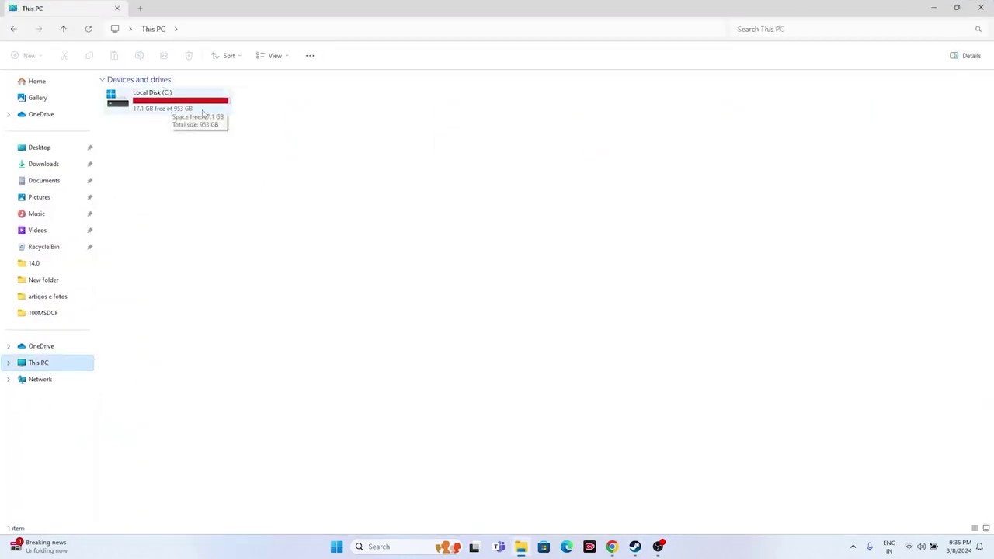
pyautogui.click(981, 8)
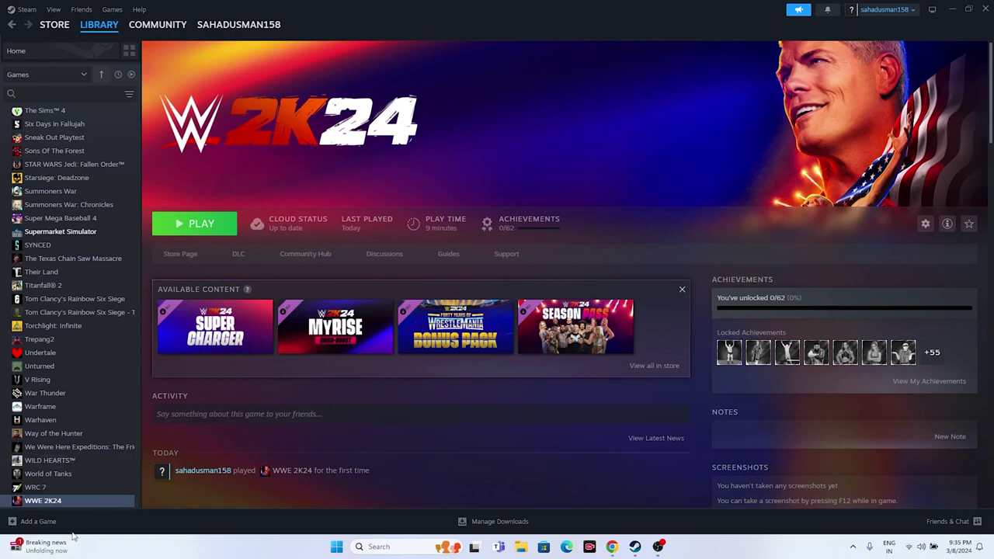
# Verify the integrity of WWE 2K24's installed files from the game's Steam properties, and close the properties.
pyautogui.rightClick(70, 503)
pyautogui.click(73, 506)
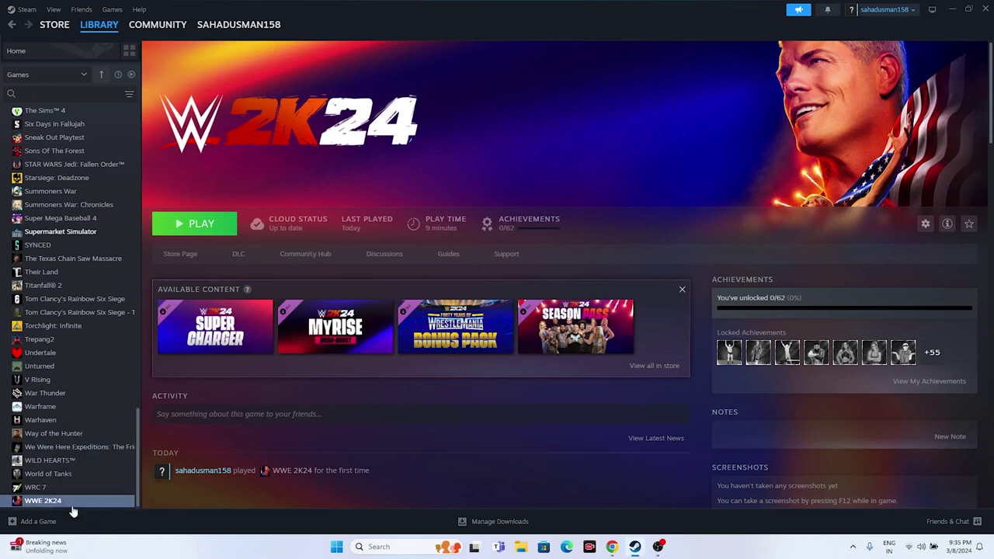
pyautogui.rightClick(72, 504)
pyautogui.click(103, 493)
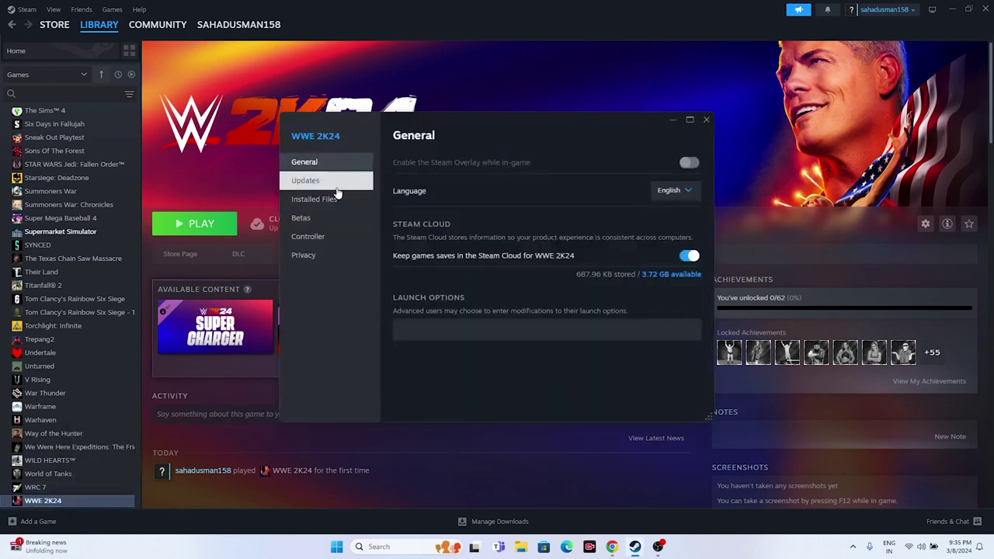
pyautogui.click(327, 199)
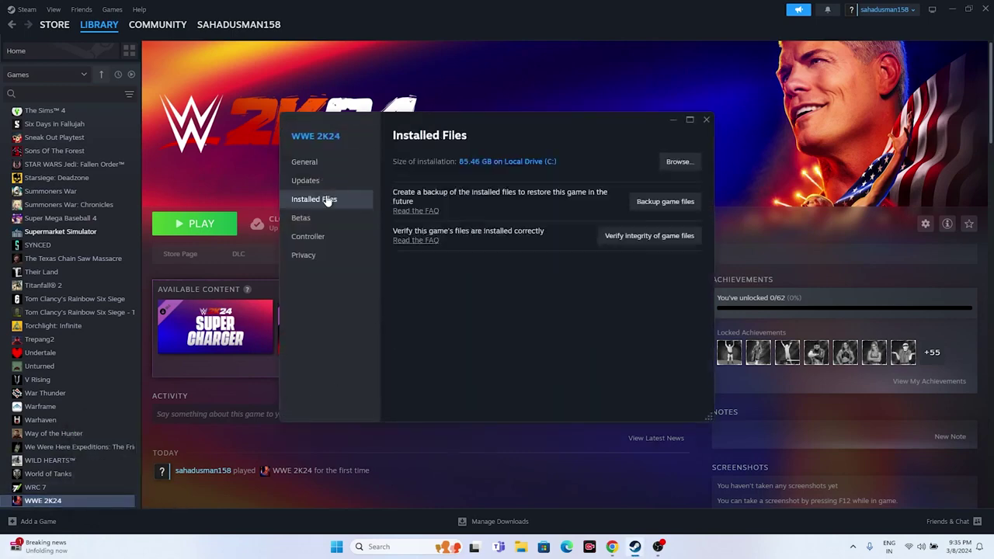
pyautogui.click(656, 235)
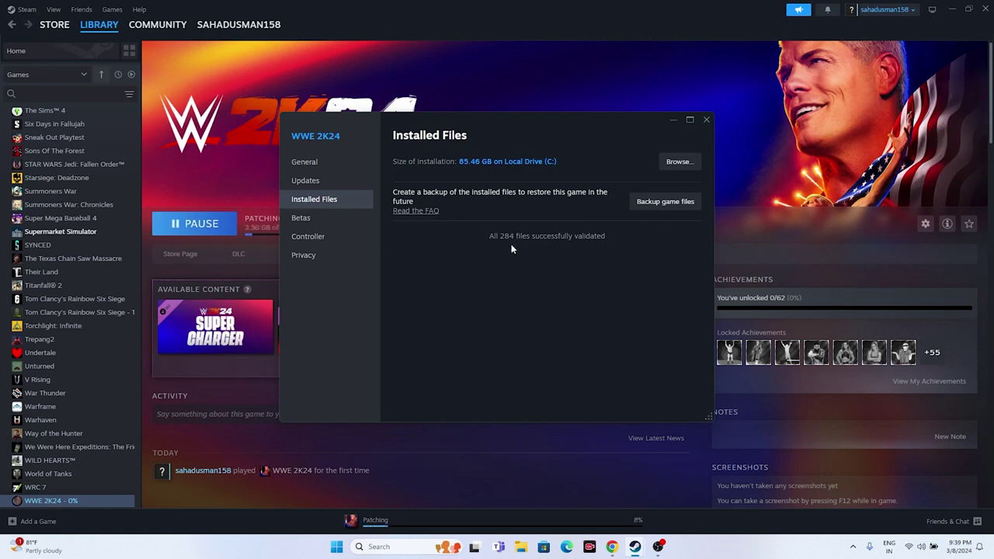
pyautogui.click(706, 121)
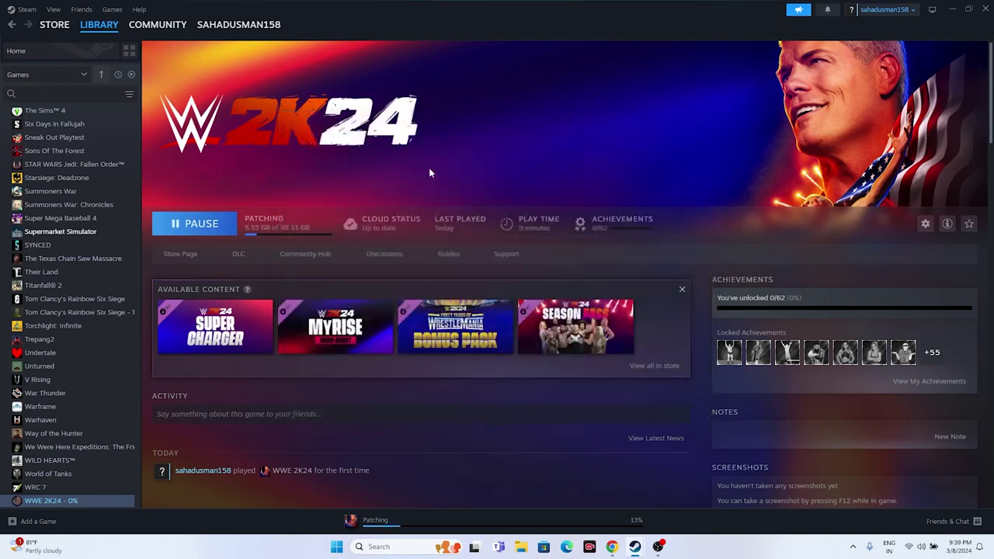